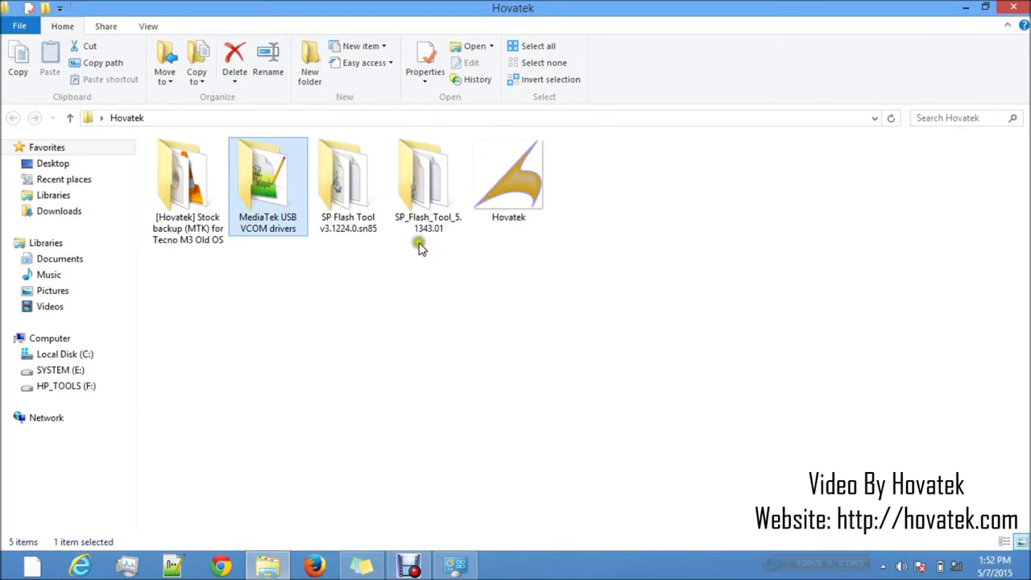
Go through the two SP Flash Tool folders, the MediaTek USB VCOM drivers folder and the Tecno M3 stock backup folder
{"action": "left_click", "coordinate": [352, 211]}
{"action": "left_click", "coordinate": [427, 205]}
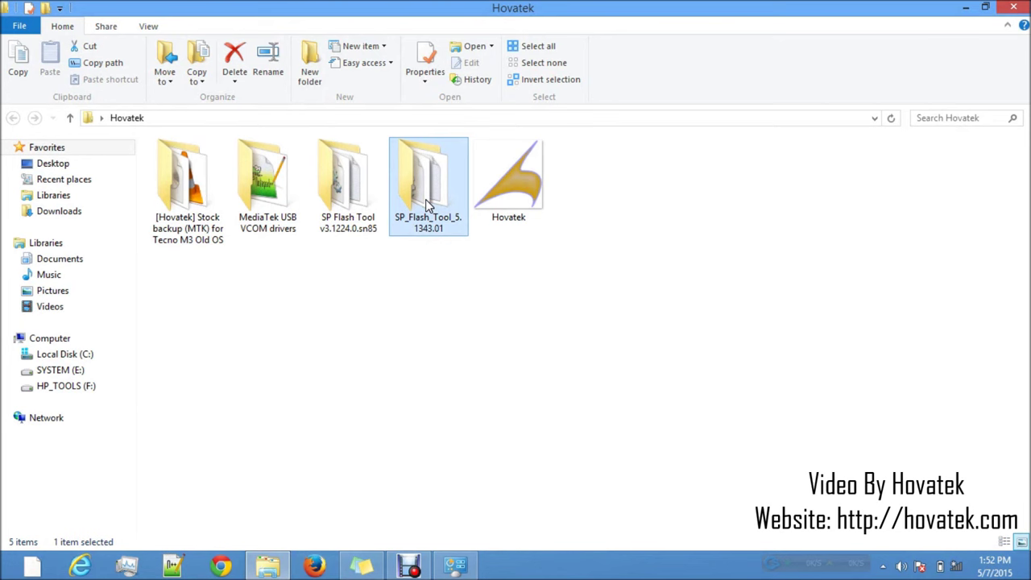
{"action": "left_click", "coordinate": [261, 198]}
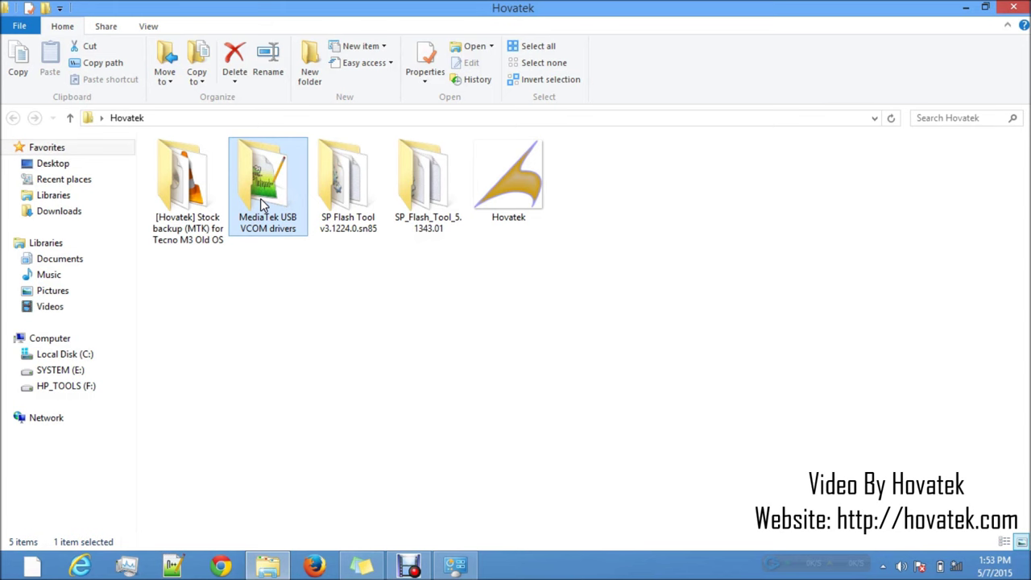
{"action": "left_click", "coordinate": [200, 207]}
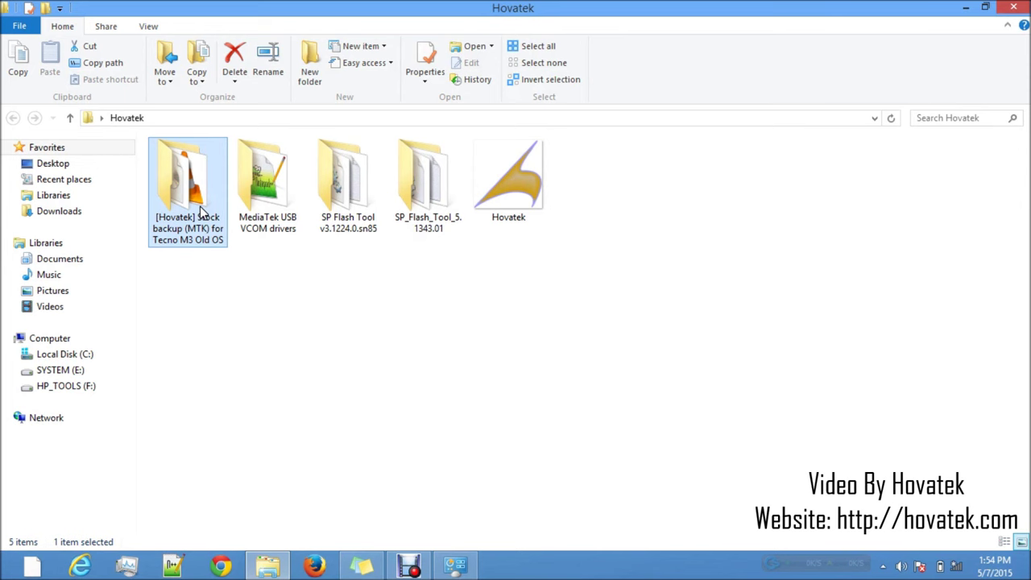
Examine the files in the Tecno M3 stock backup folder, including MT6572_Android_scatter and system, and return to the Hovatek folder
{"action": "double_click", "coordinate": [202, 209]}
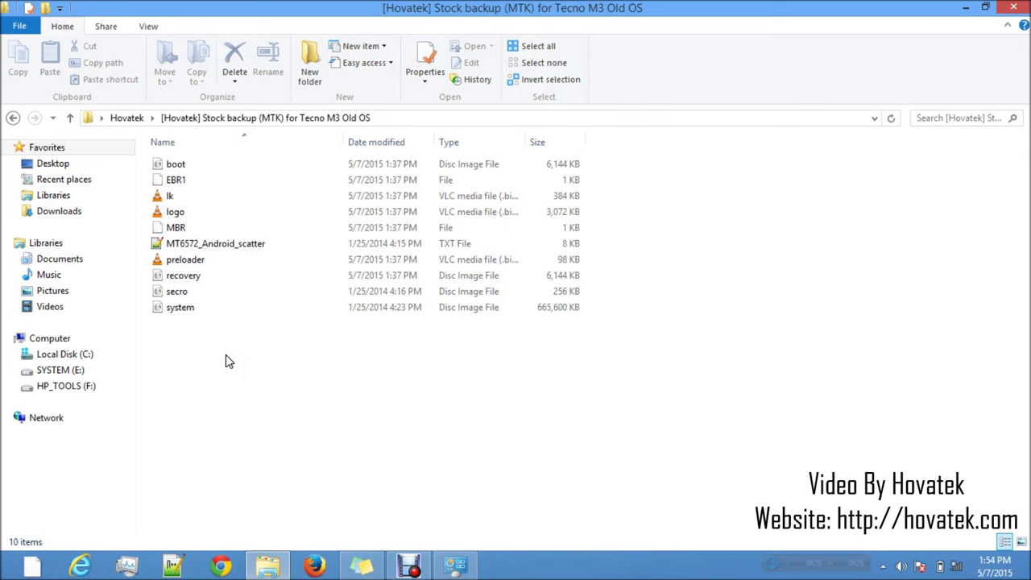
{"action": "left_click", "coordinate": [202, 244]}
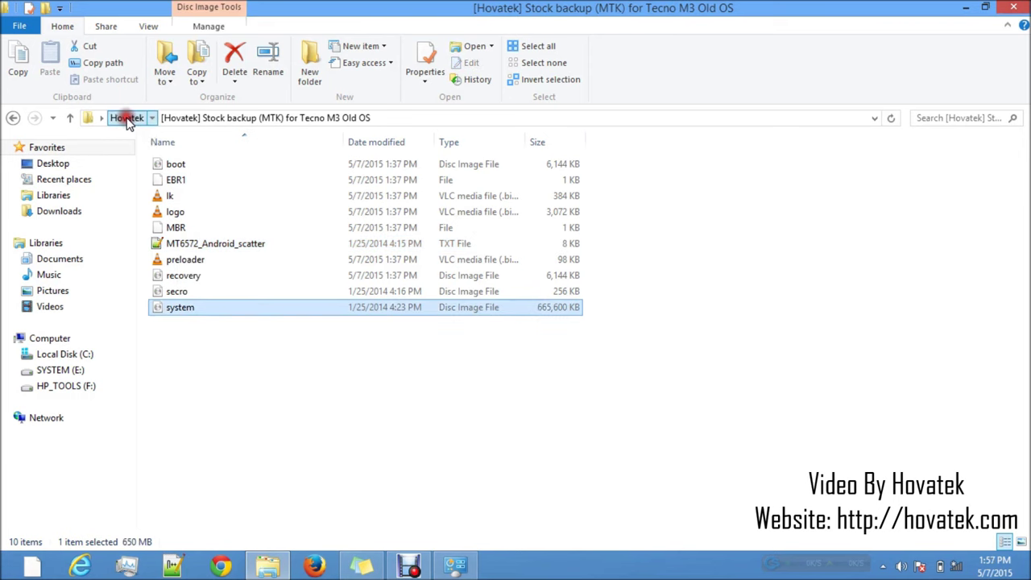
{"action": "left_click", "coordinate": [126, 117]}
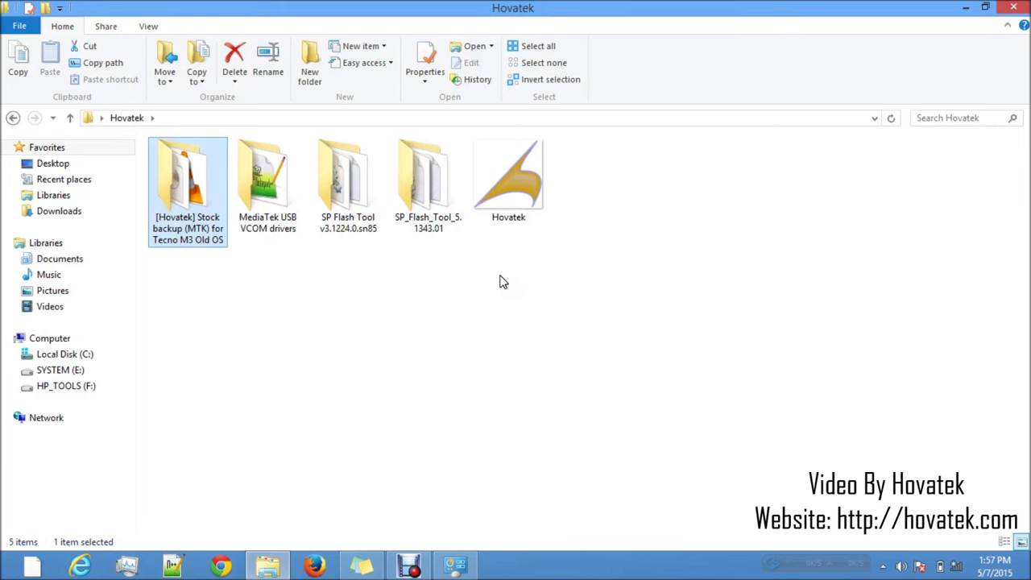
Inspect the MediaTek USB VCOM drivers folder down to the Win7 folder under USB VCOM Driver, and return to the Hovatek folder
{"action": "double_click", "coordinate": [274, 189]}
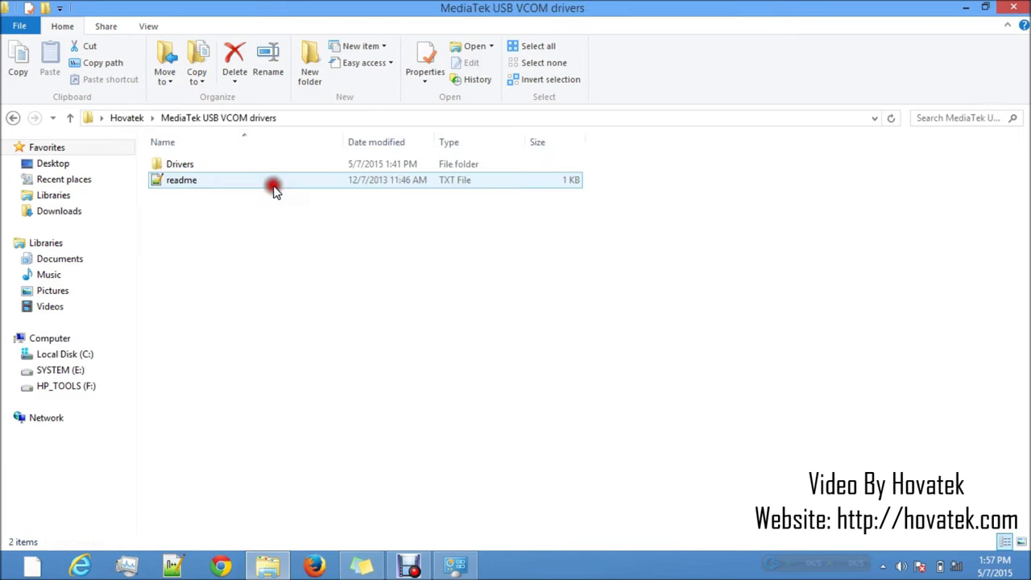
{"action": "double_click", "coordinate": [181, 165]}
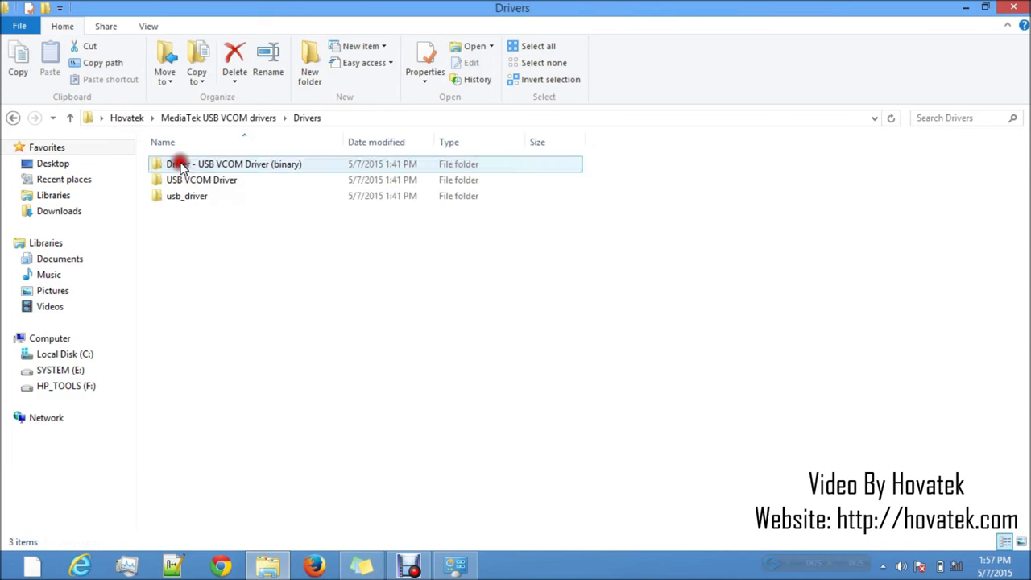
{"action": "left_click", "coordinate": [224, 181]}
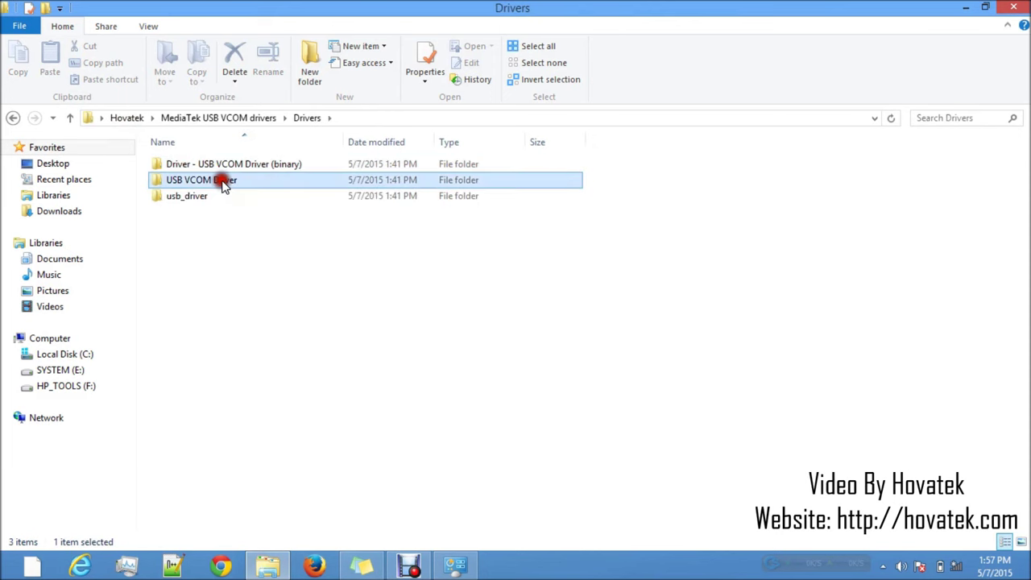
{"action": "double_click", "coordinate": [224, 181]}
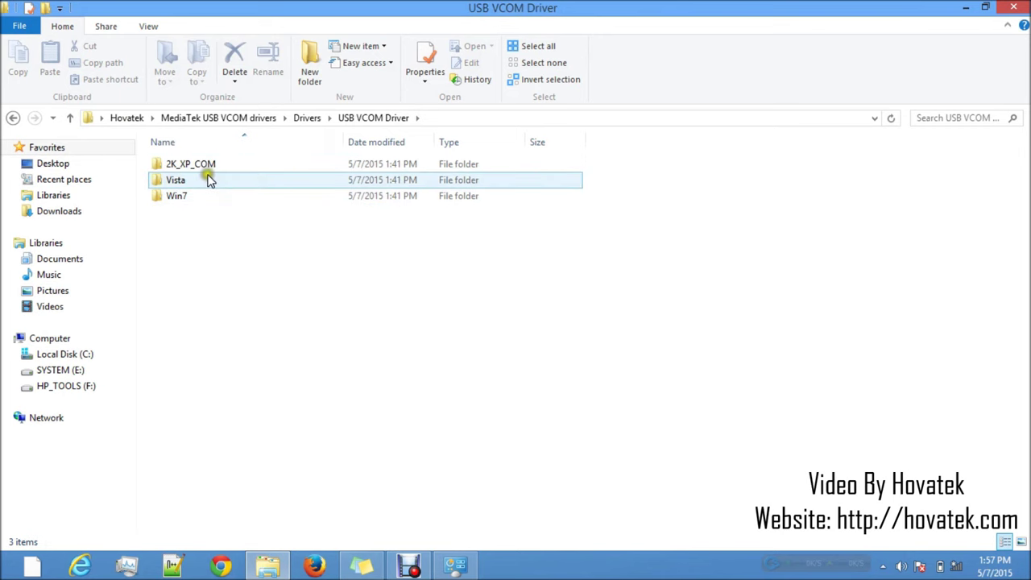
{"action": "left_click", "coordinate": [173, 203]}
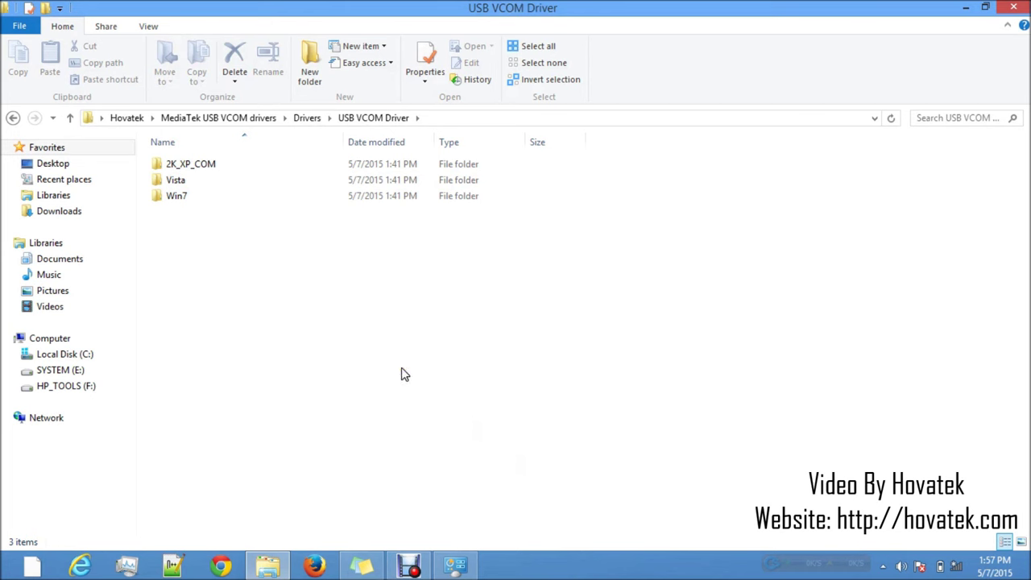
{"action": "left_click", "coordinate": [207, 118]}
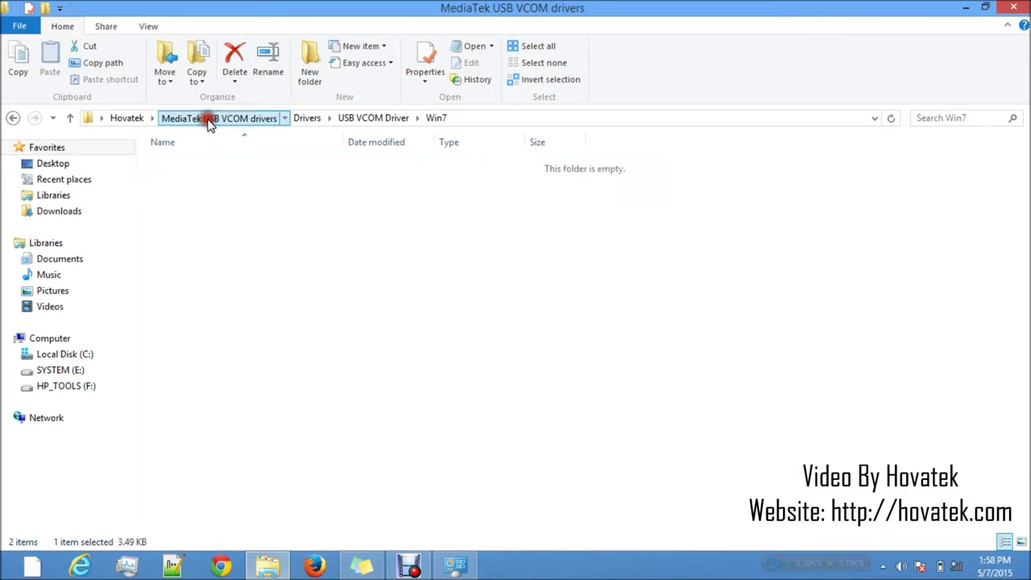
{"action": "left_click", "coordinate": [133, 118]}
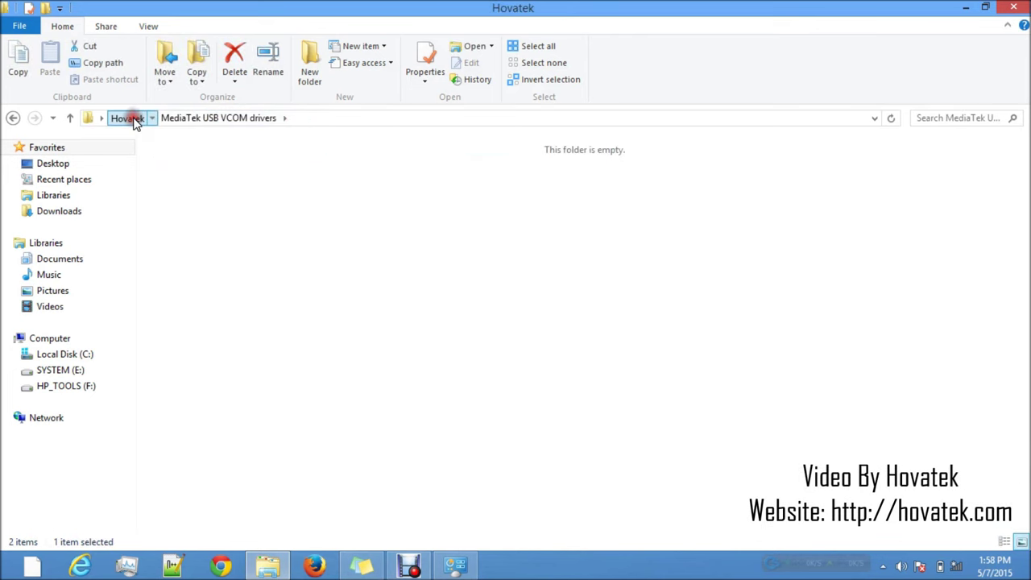
{"action": "left_click", "coordinate": [466, 327]}
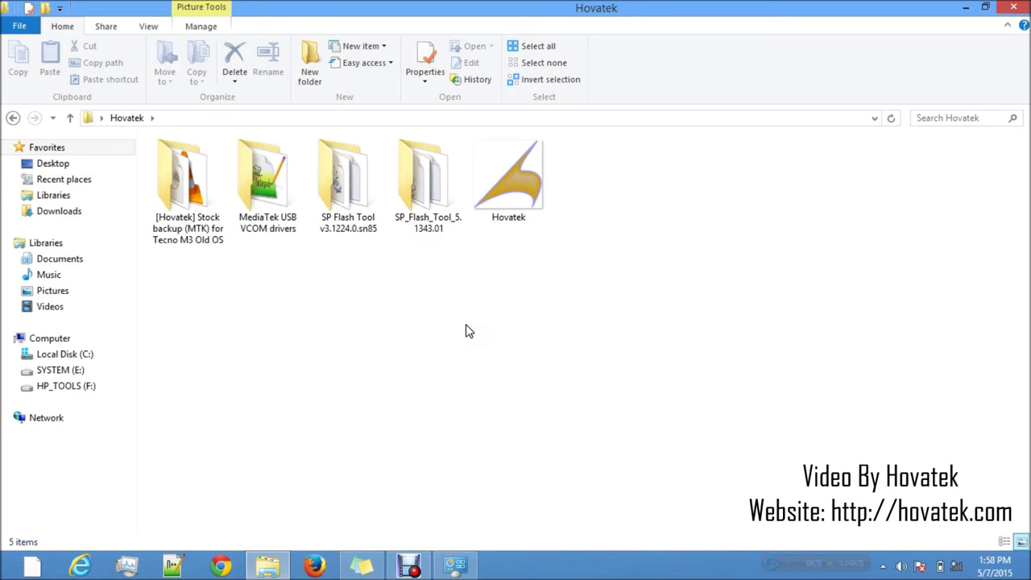
Search the Windows settings for "device", open Device Manager and move its window clear of the first two folders
{"action": "key", "text": "super"}
{"action": "type", "text": "device"}
{"action": "left_click", "coordinate": [815, 229]}
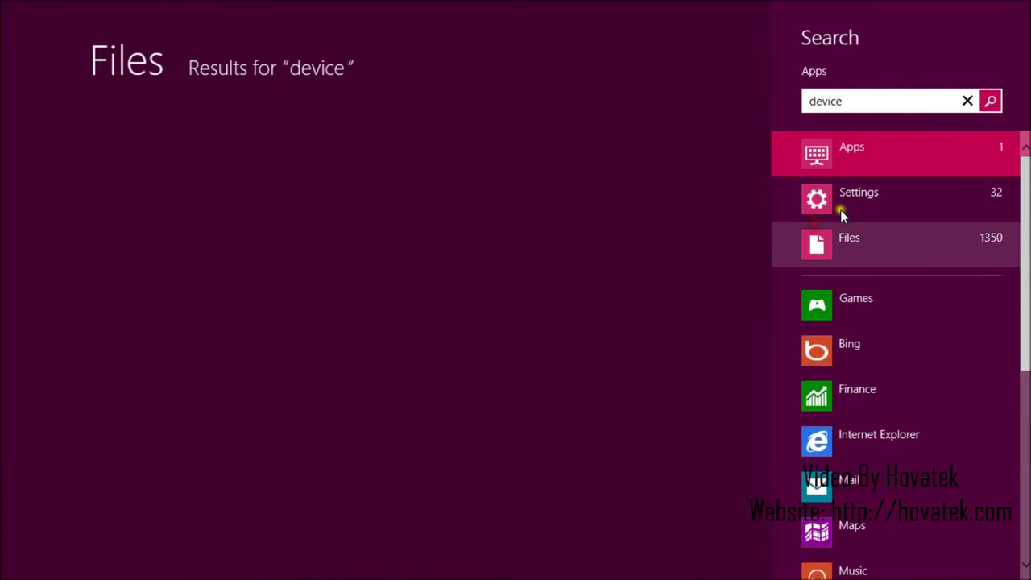
{"action": "left_click", "coordinate": [842, 208]}
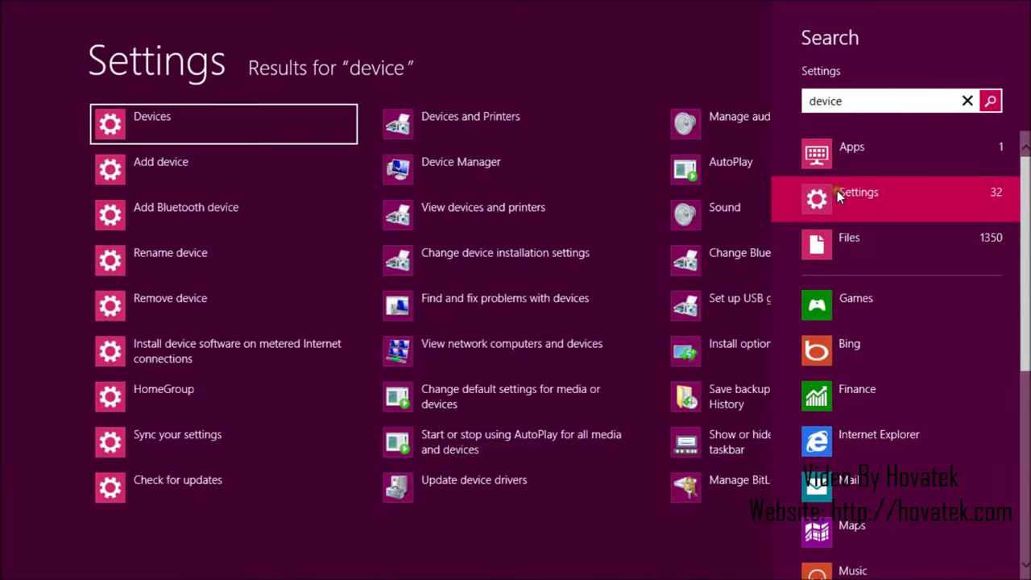
{"action": "left_click", "coordinate": [445, 162]}
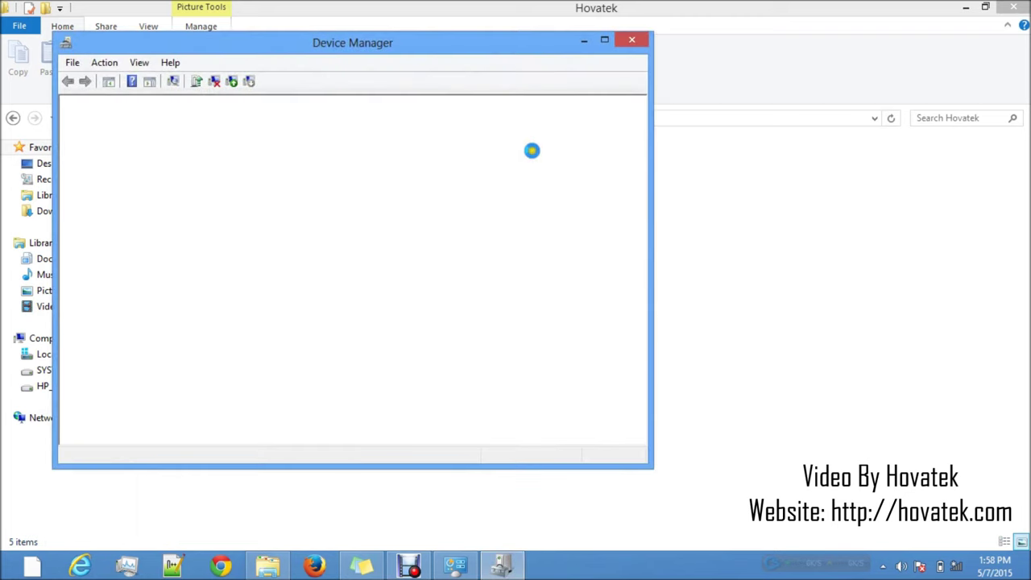
{"action": "left_click_drag", "start_coordinate": [466, 48], "coordinate": [742, 132]}
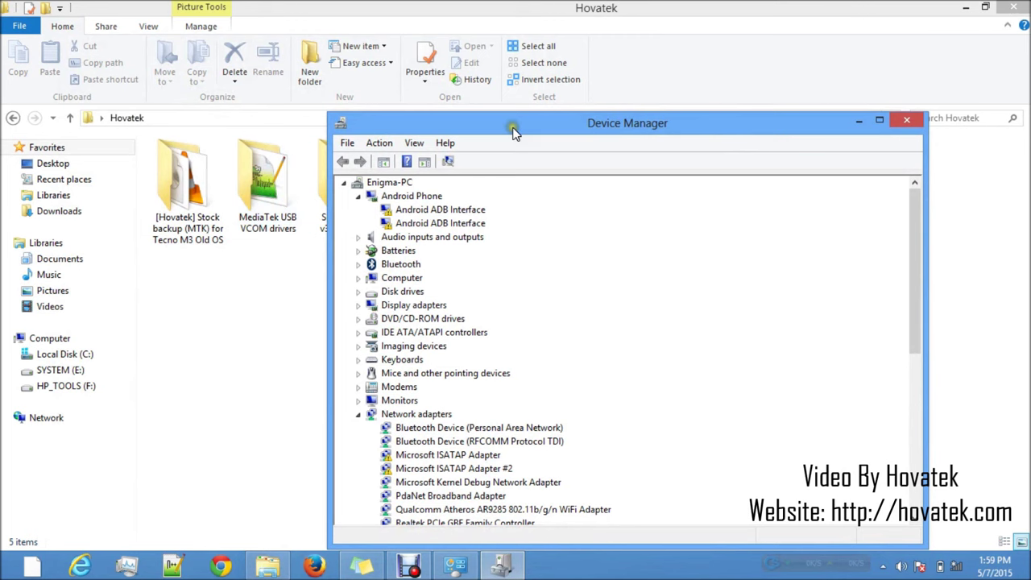
{"action": "mouse_move", "coordinate": [512, 120]}
{"action": "left_mouse_down"}
{"action": "mouse_move", "coordinate": [511, 104]}
{"action": "mouse_move", "coordinate": [497, 120]}
{"action": "left_mouse_up"}
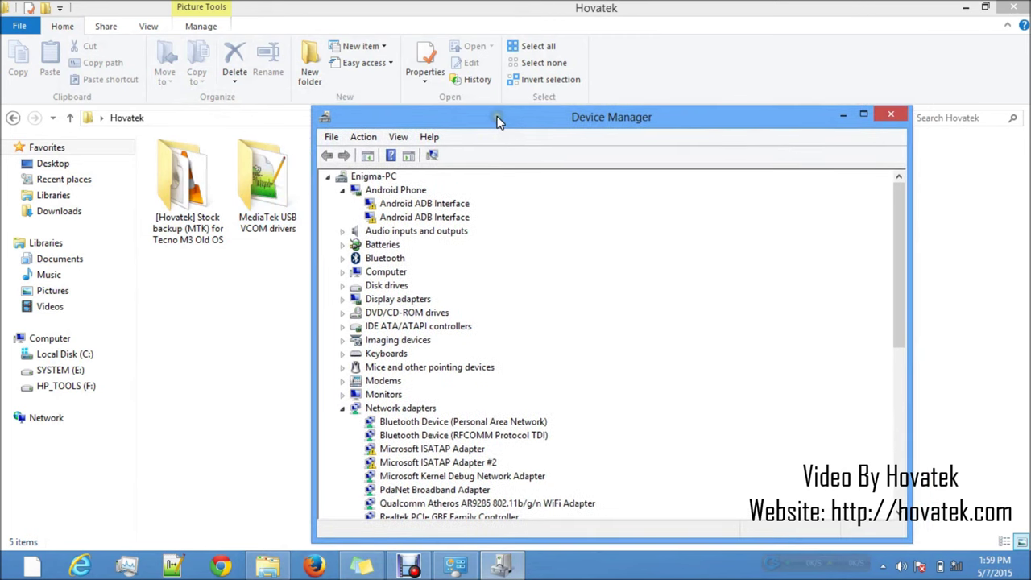
Select the first Android ADB Interface device and start the Add Hardware wizard for legacy hardware
{"action": "left_click", "coordinate": [448, 205]}
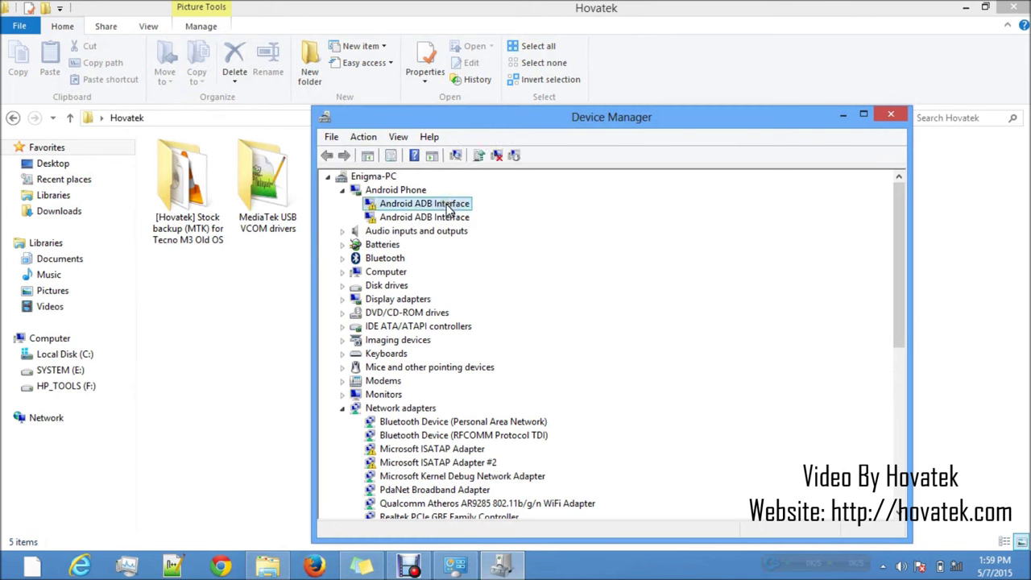
{"action": "left_click", "coordinate": [452, 325]}
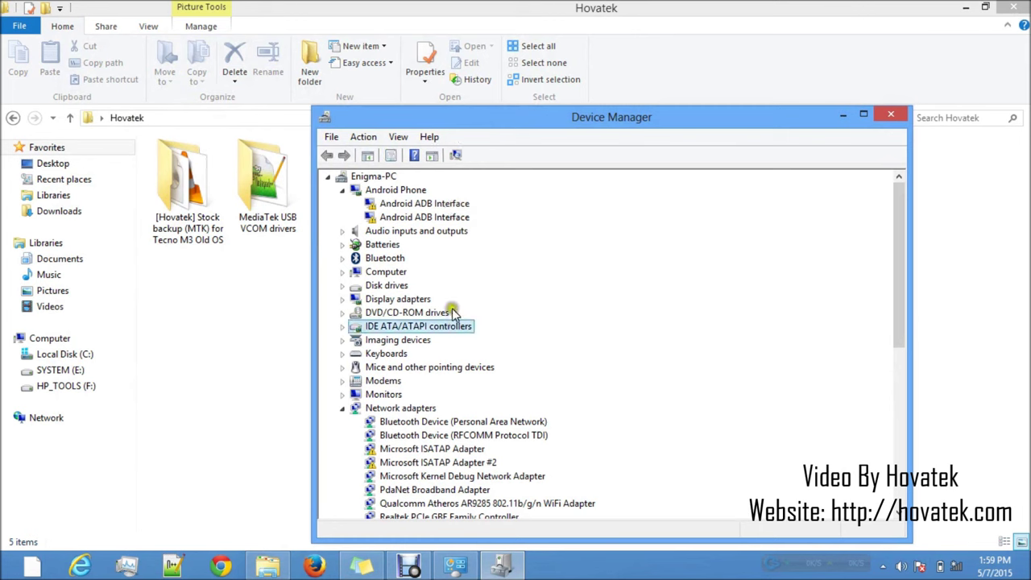
{"action": "left_click", "coordinate": [440, 207]}
{"action": "left_click", "coordinate": [367, 138]}
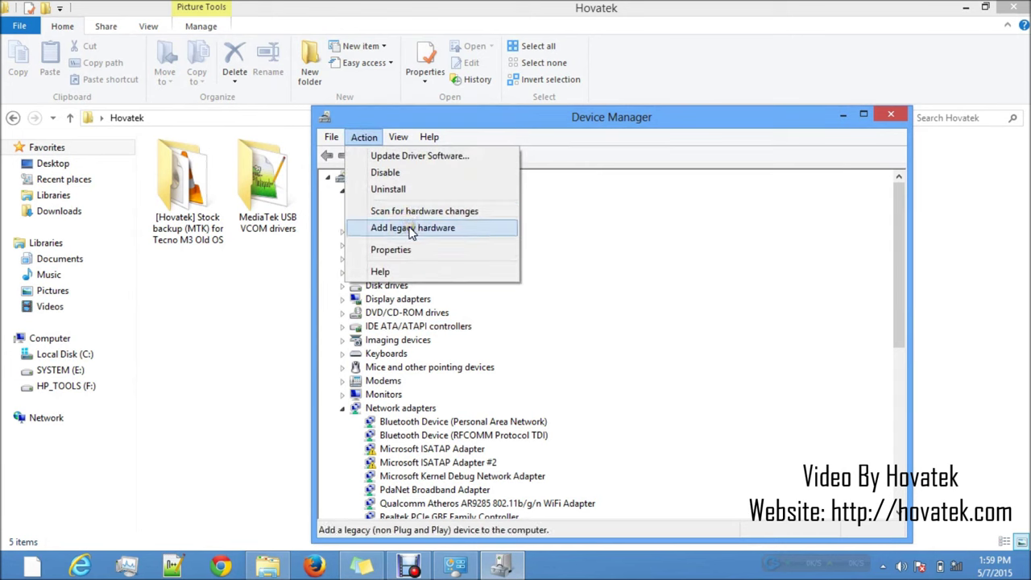
{"action": "left_click", "coordinate": [411, 229]}
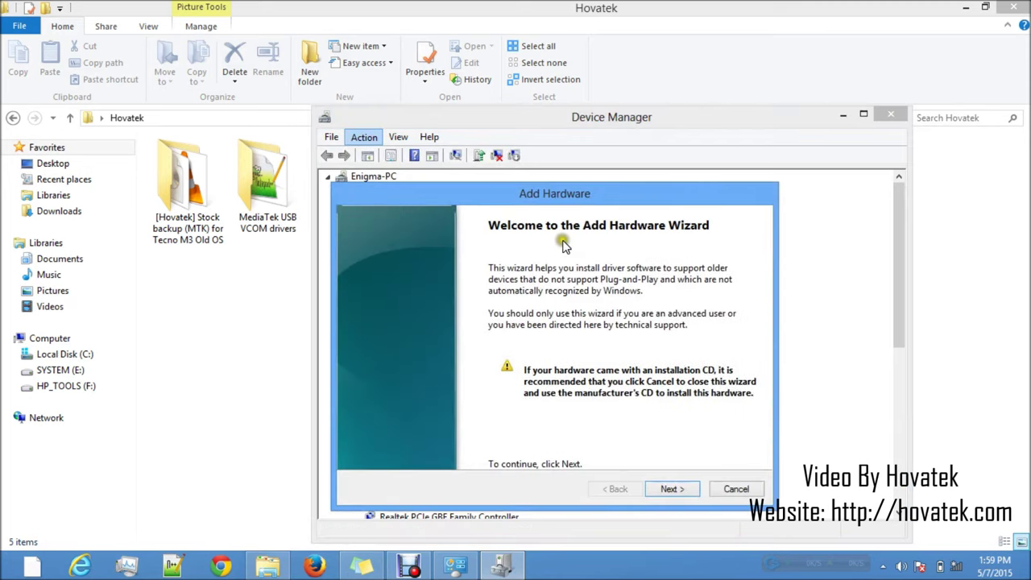
{"action": "left_click_drag", "start_coordinate": [552, 183], "coordinate": [568, 141]}
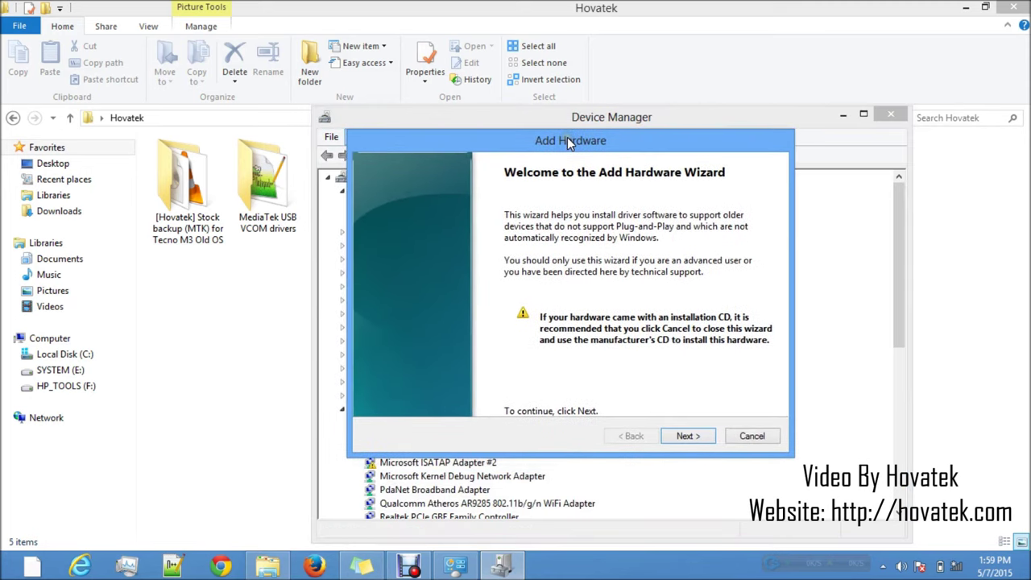
Proceed through the wizard with manual selection from a list (Advanced) and the Show All Devices hardware type
{"action": "left_click", "coordinate": [684, 436]}
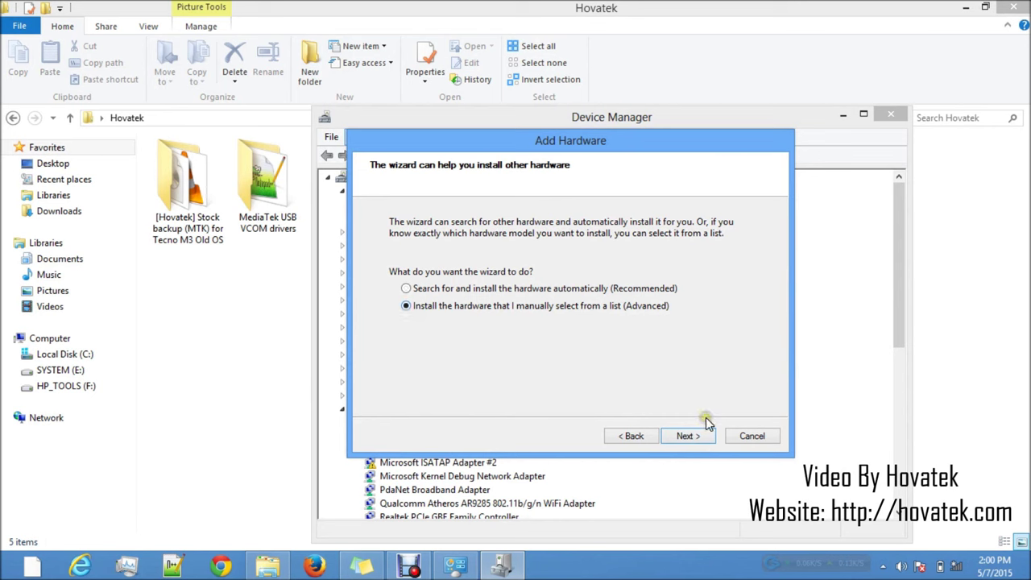
{"action": "left_click", "coordinate": [684, 439]}
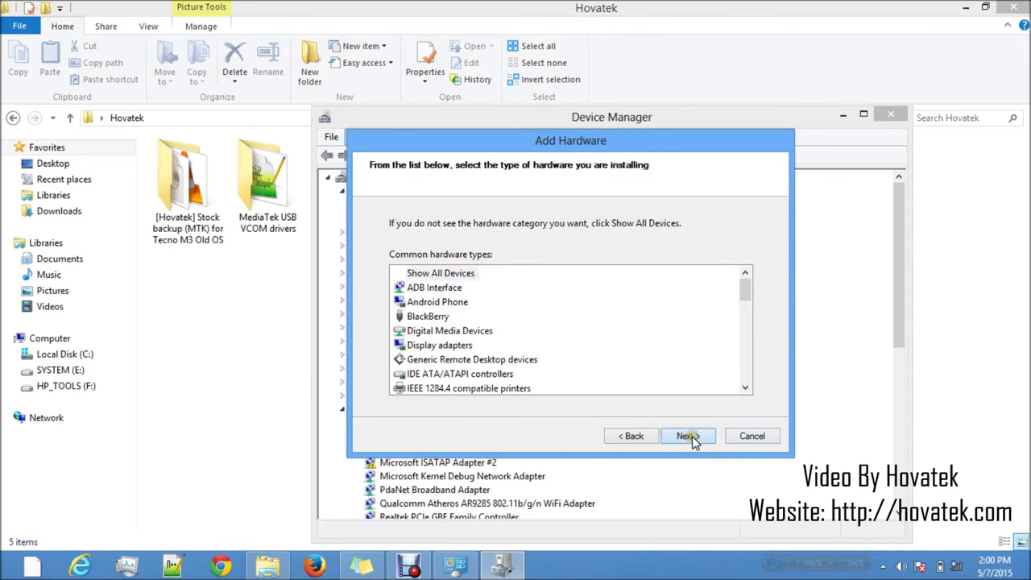
{"action": "left_click", "coordinate": [691, 436]}
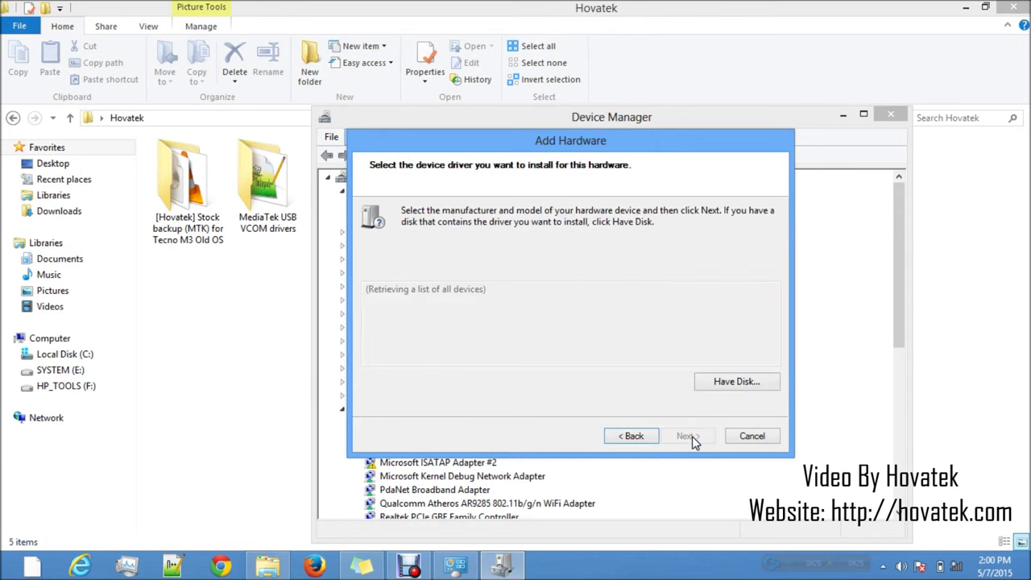
Choose to install the driver from disk and browse to the Hovatek folder on the Desktop
{"action": "left_click", "coordinate": [731, 385]}
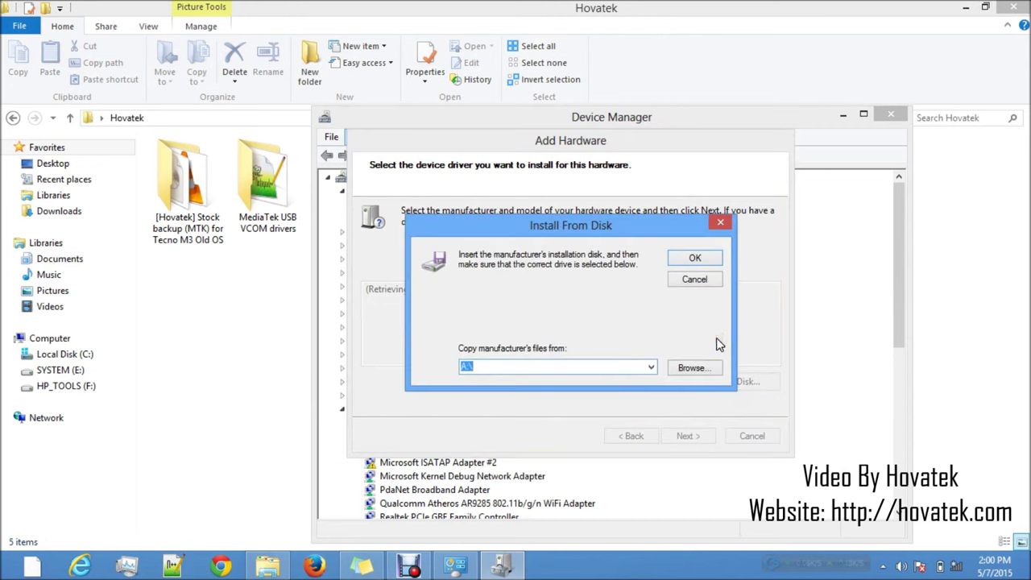
{"action": "left_click", "coordinate": [689, 376]}
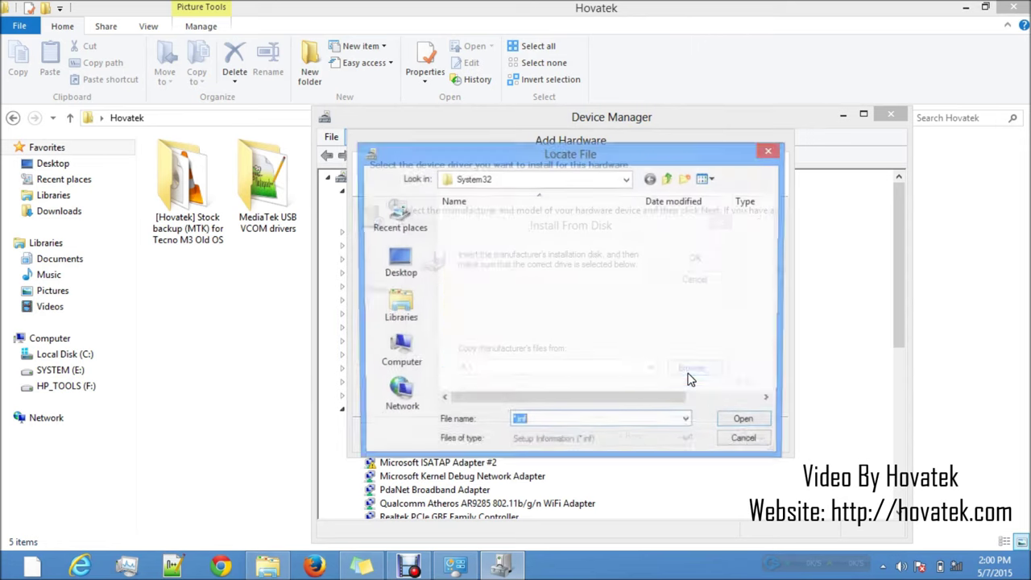
{"action": "left_click", "coordinate": [407, 262]}
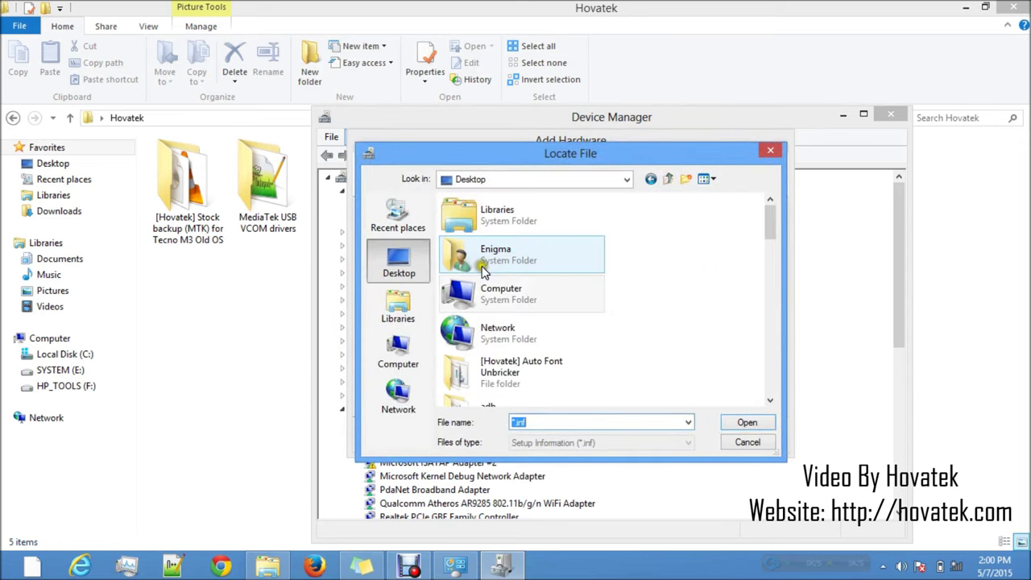
{"action": "scroll", "coordinate": [481, 265], "scroll_direction": "down", "scroll_amount": 5}
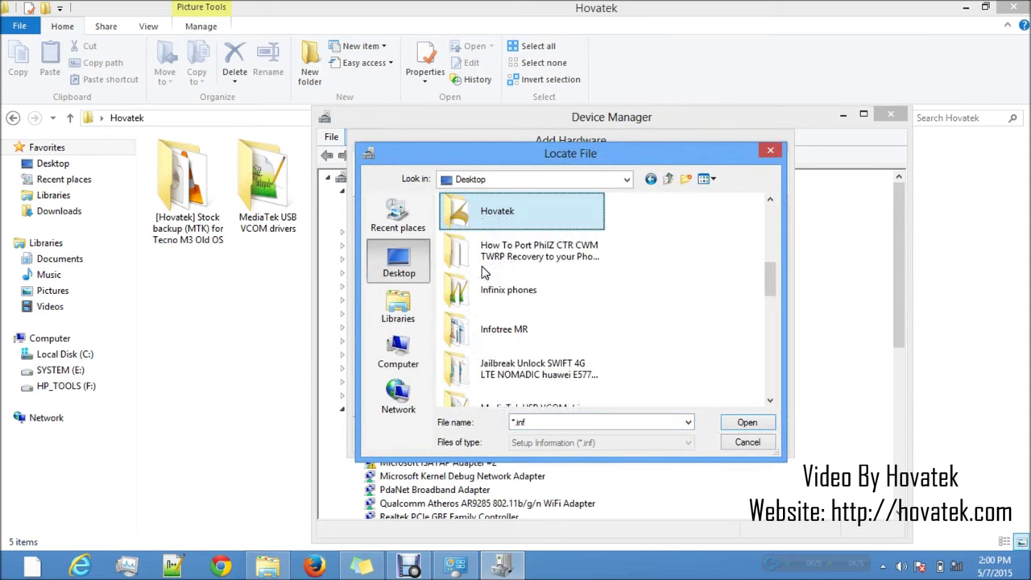
{"action": "double_click", "coordinate": [499, 221]}
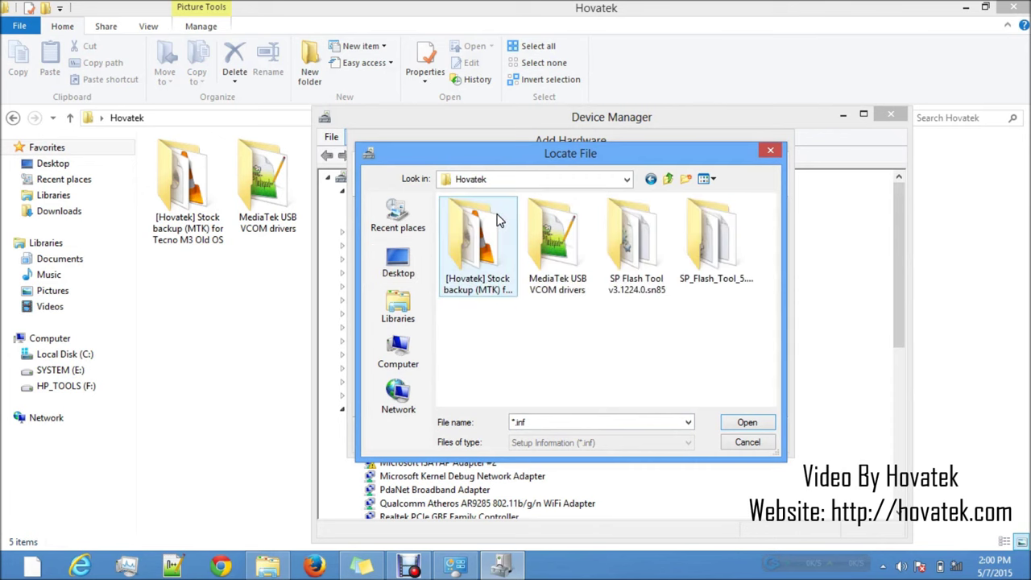
Browse through MediaTek USB VCOM drivers and USB VCOM Driver to the Win7 folder and choose the usb2ser_Win764 file
{"action": "left_click", "coordinate": [564, 248]}
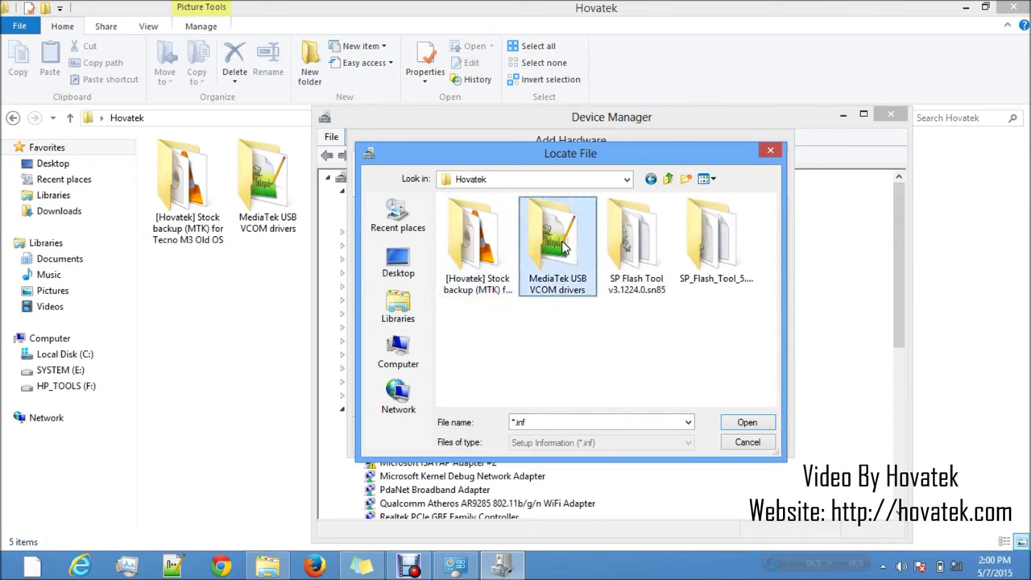
{"action": "double_click", "coordinate": [564, 248]}
{"action": "double_click", "coordinate": [456, 222]}
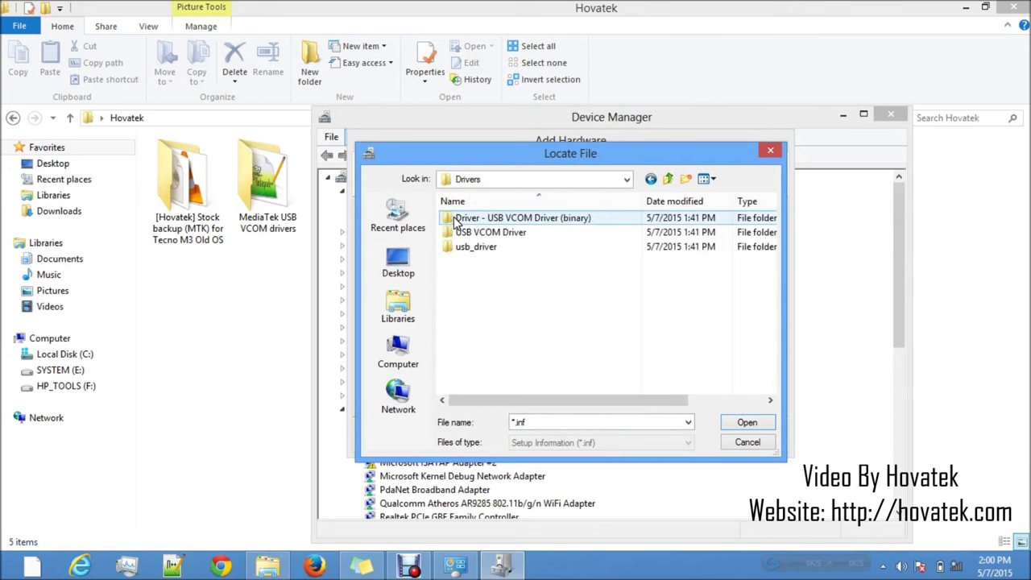
{"action": "double_click", "coordinate": [474, 233]}
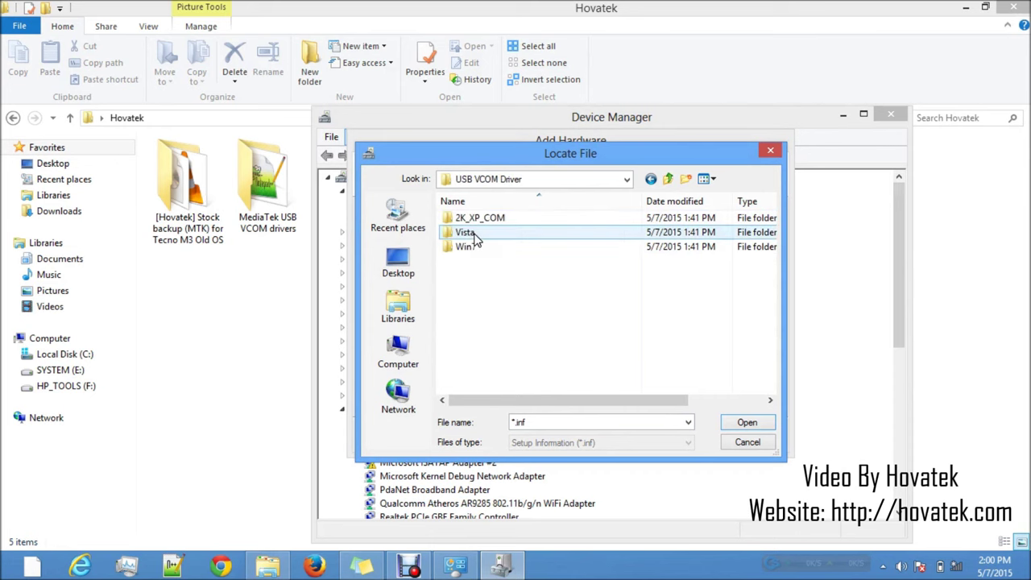
{"action": "left_click", "coordinate": [471, 249]}
{"action": "double_click", "coordinate": [472, 250]}
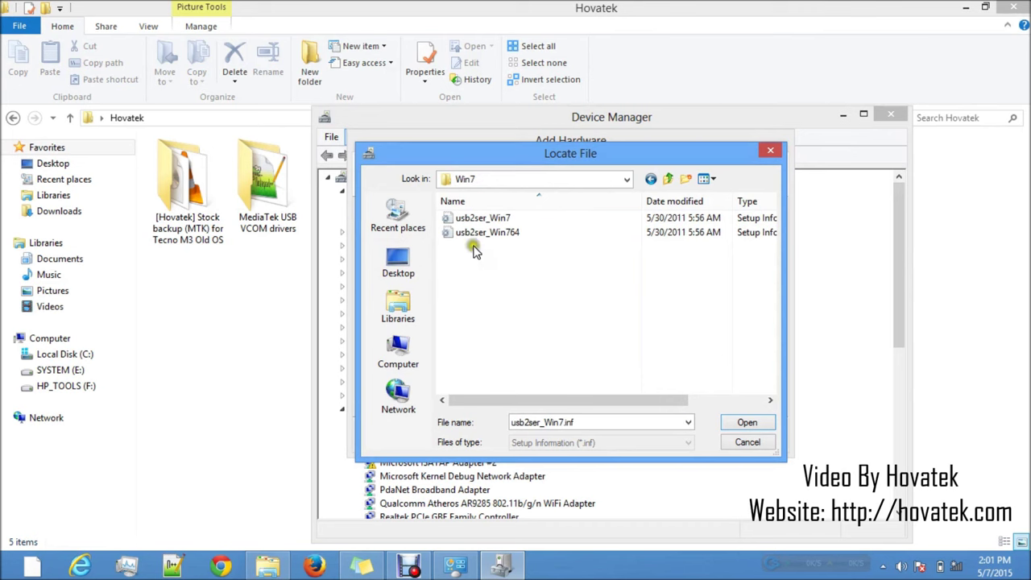
{"action": "left_click", "coordinate": [492, 233]}
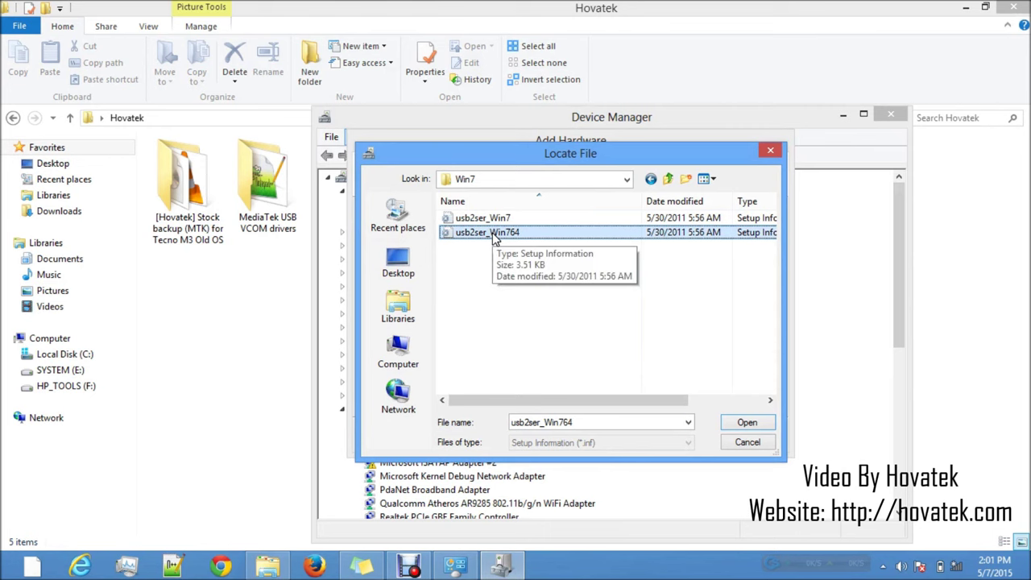
{"action": "left_click", "coordinate": [738, 428]}
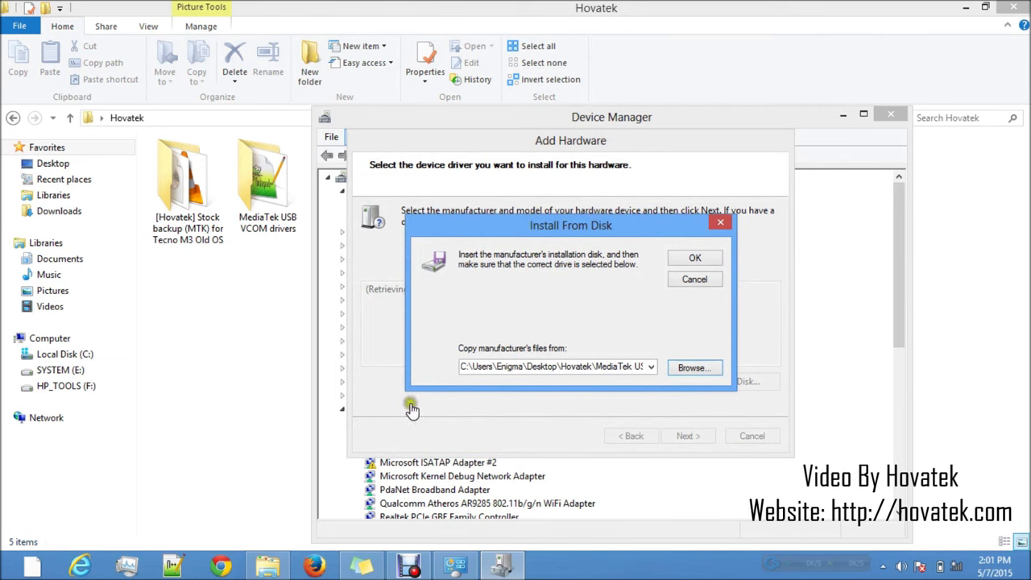
Check the system type in the computer's properties and close the System window
{"action": "left_click", "coordinate": [30, 340]}
{"action": "right_click", "coordinate": [30, 339]}
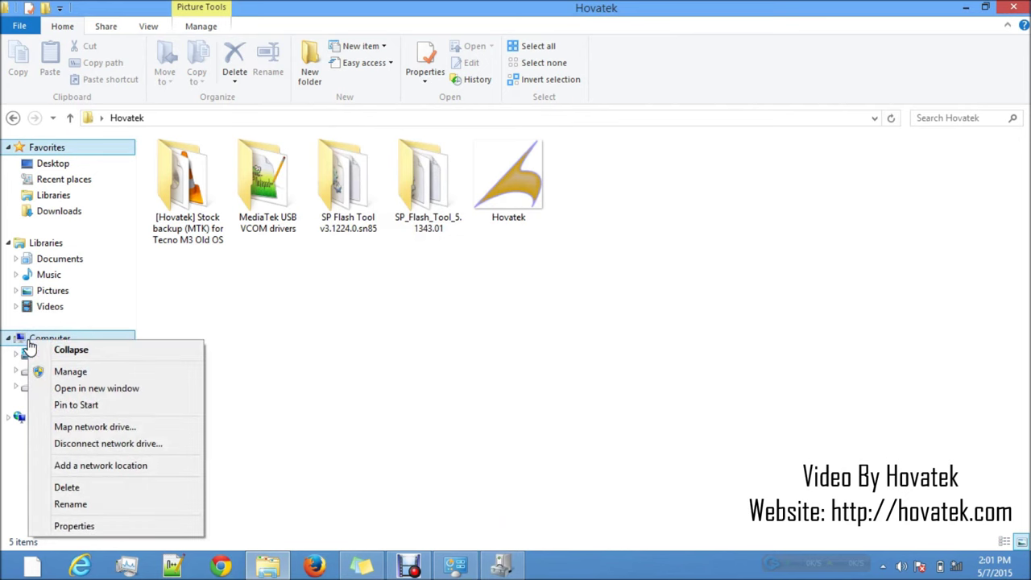
{"action": "left_click", "coordinate": [68, 525]}
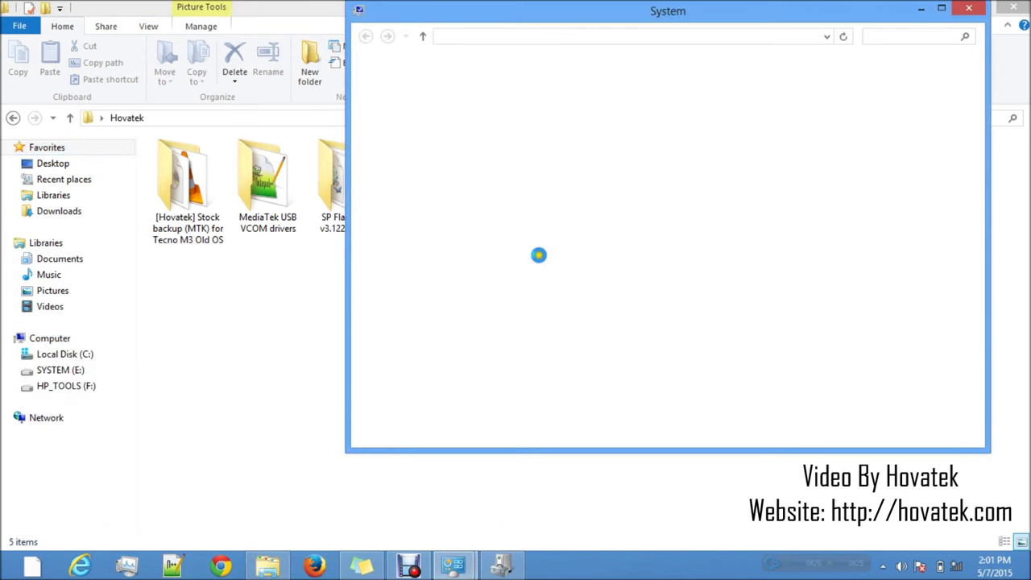
{"action": "left_click_drag", "start_coordinate": [757, 9], "coordinate": [677, 79]}
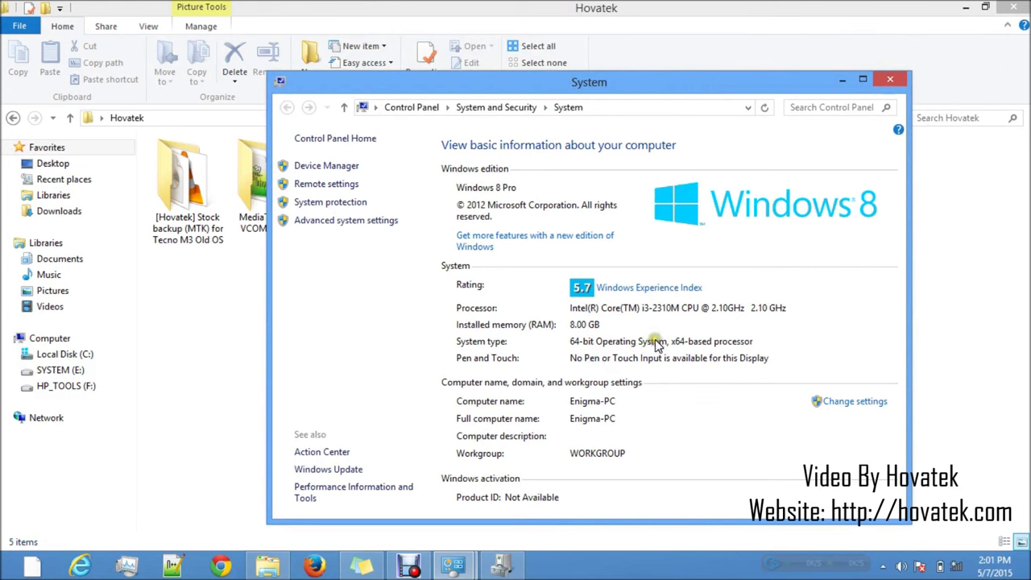
{"action": "left_click", "coordinate": [890, 80]}
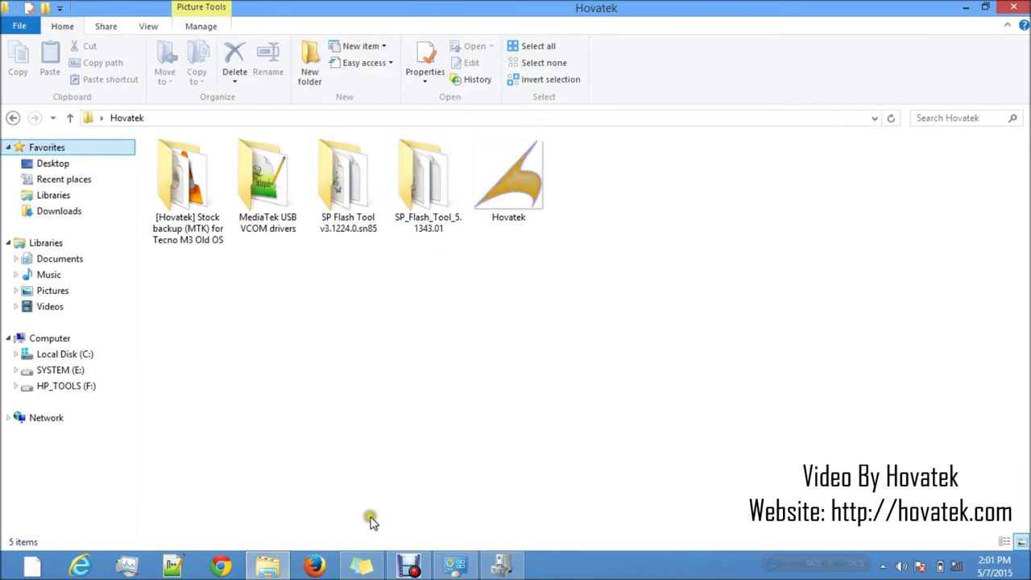
Return to the Add Hardware wizard, choose usb2ser_Win764 from the Win7 folder again and load it
{"action": "left_click", "coordinate": [501, 565]}
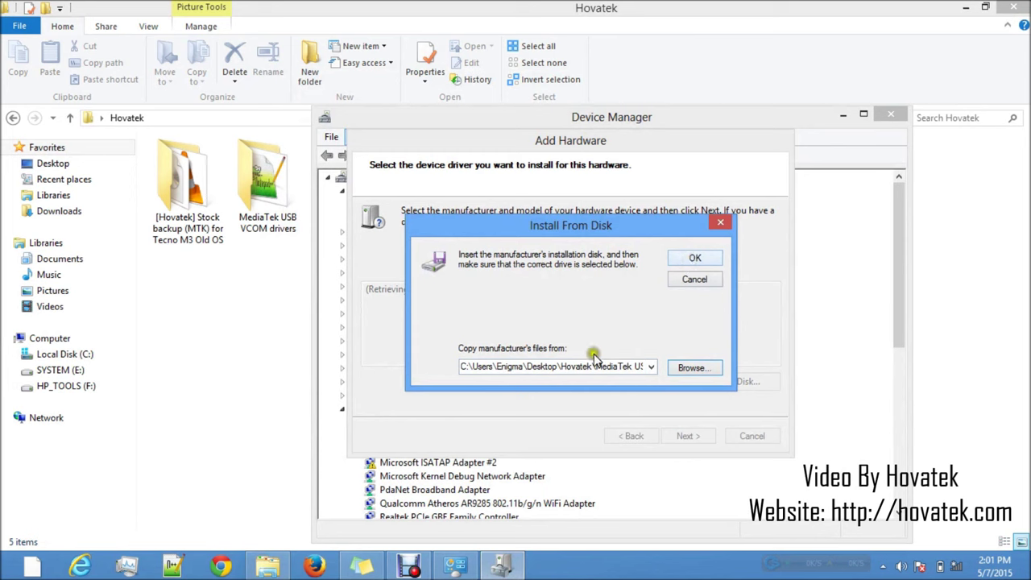
{"action": "left_click", "coordinate": [695, 369]}
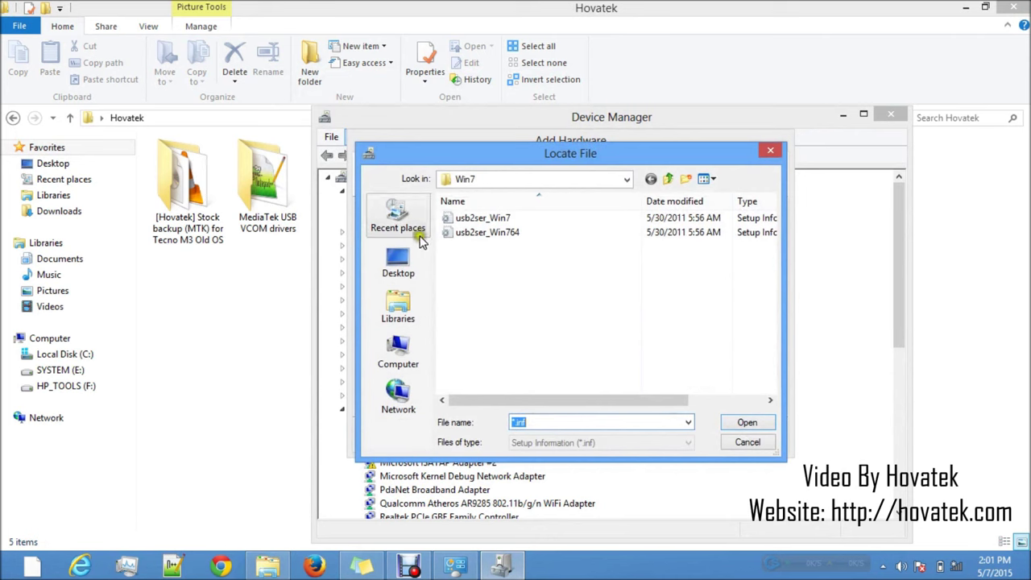
{"action": "left_click", "coordinate": [505, 234]}
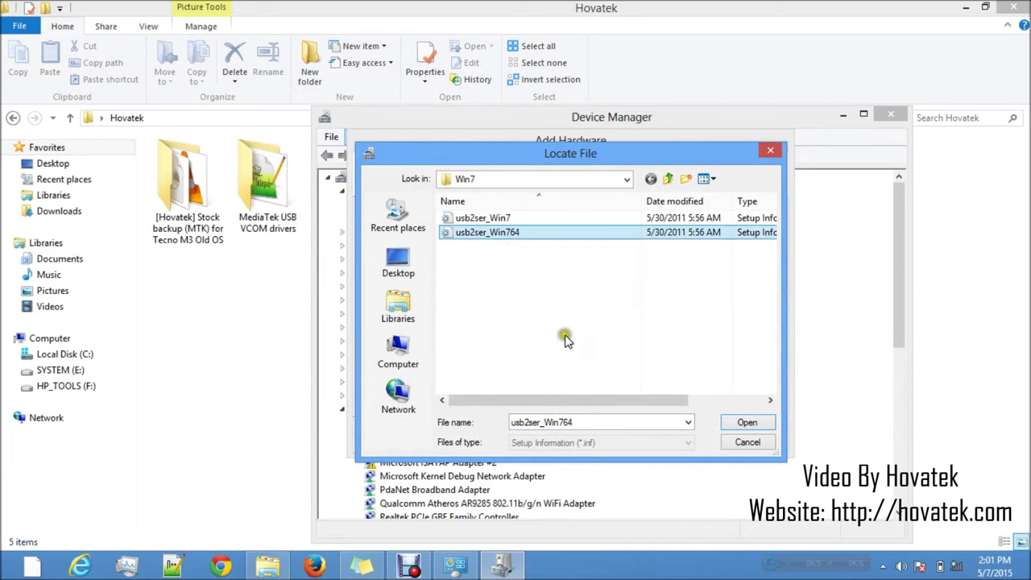
{"action": "left_click", "coordinate": [743, 425]}
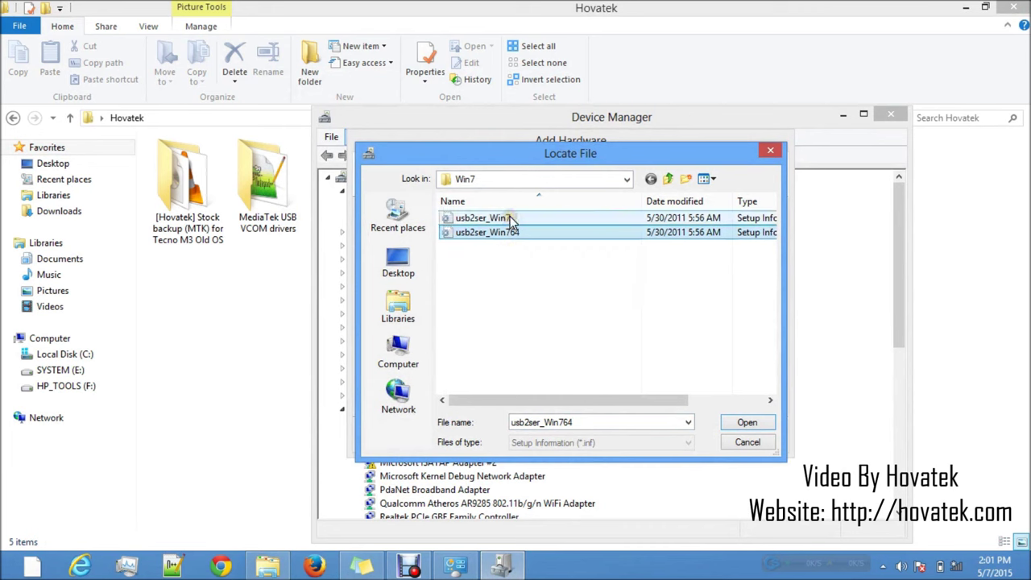
{"action": "left_click", "coordinate": [742, 427]}
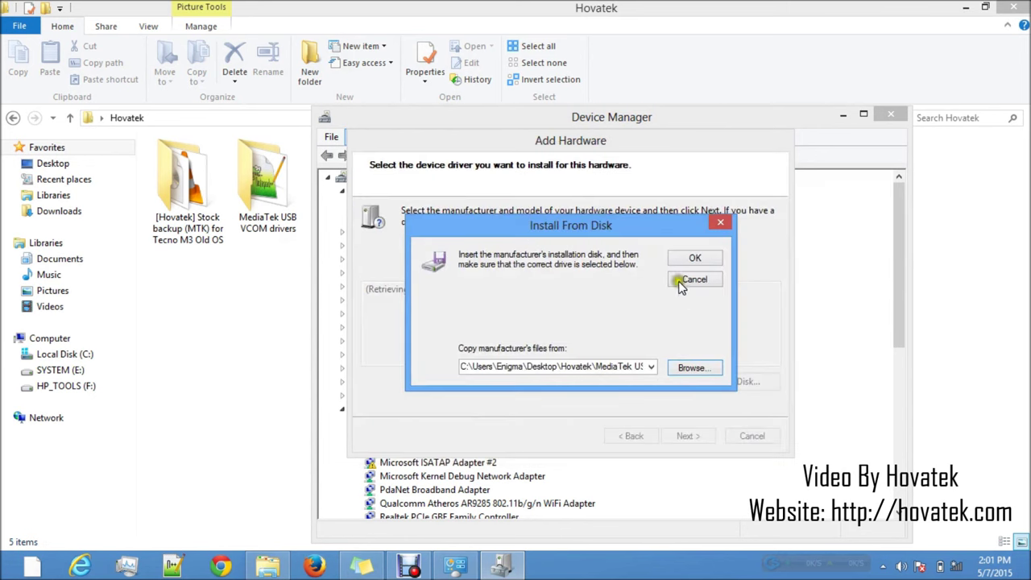
{"action": "left_click", "coordinate": [693, 257]}
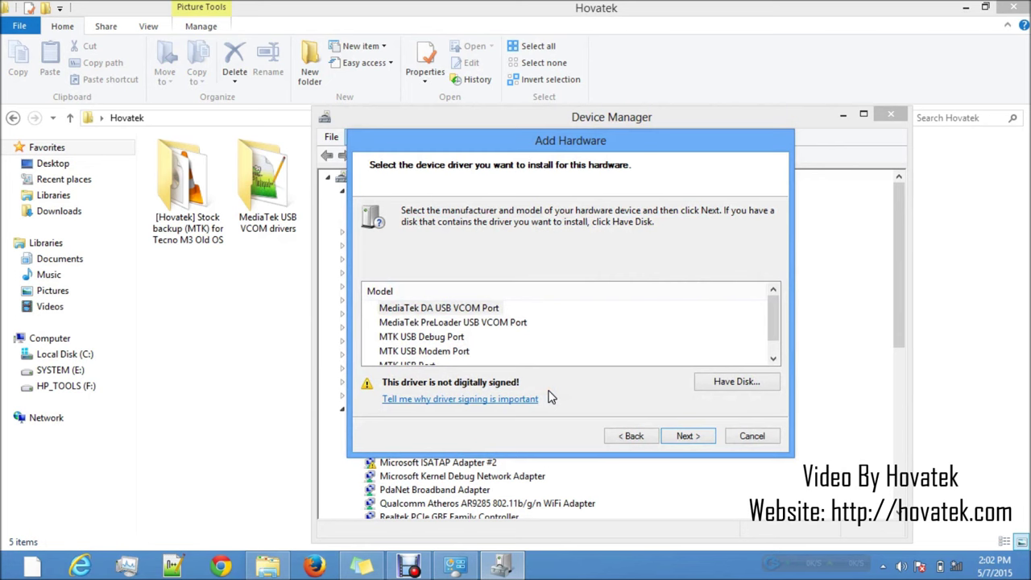
Install the MediaTek DA USB VCOM Port through the wizard, and close Device Manager after checking the Ports (COM & LPT) entries
{"action": "left_click", "coordinate": [683, 437]}
{"action": "left_click", "coordinate": [683, 437]}
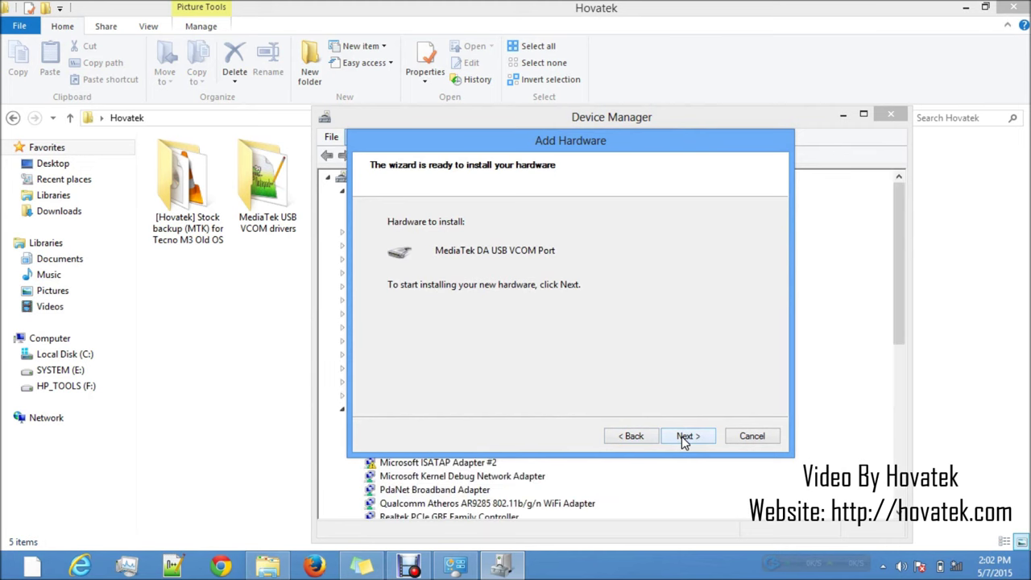
{"action": "left_click", "coordinate": [682, 437]}
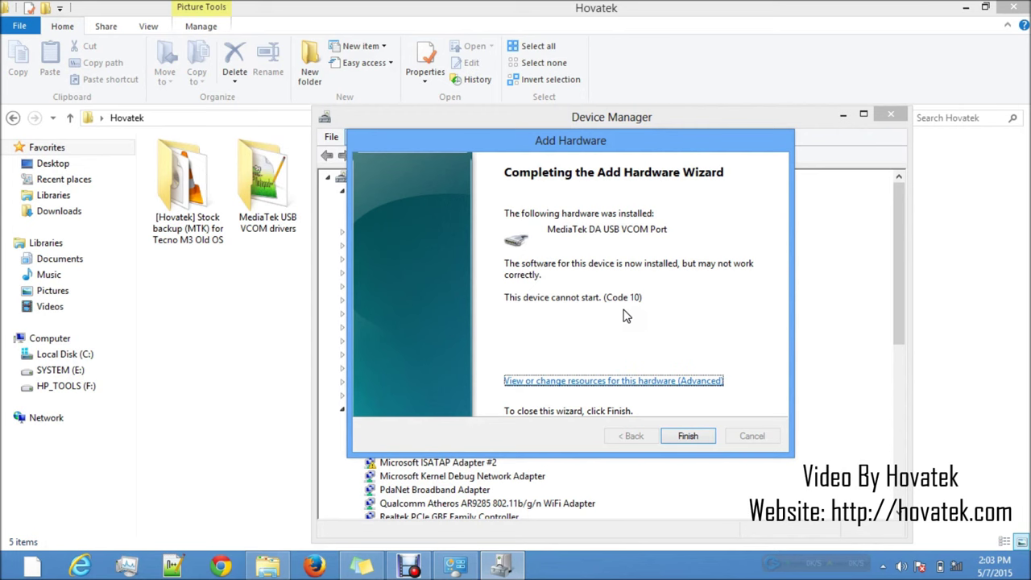
{"action": "left_click", "coordinate": [683, 437]}
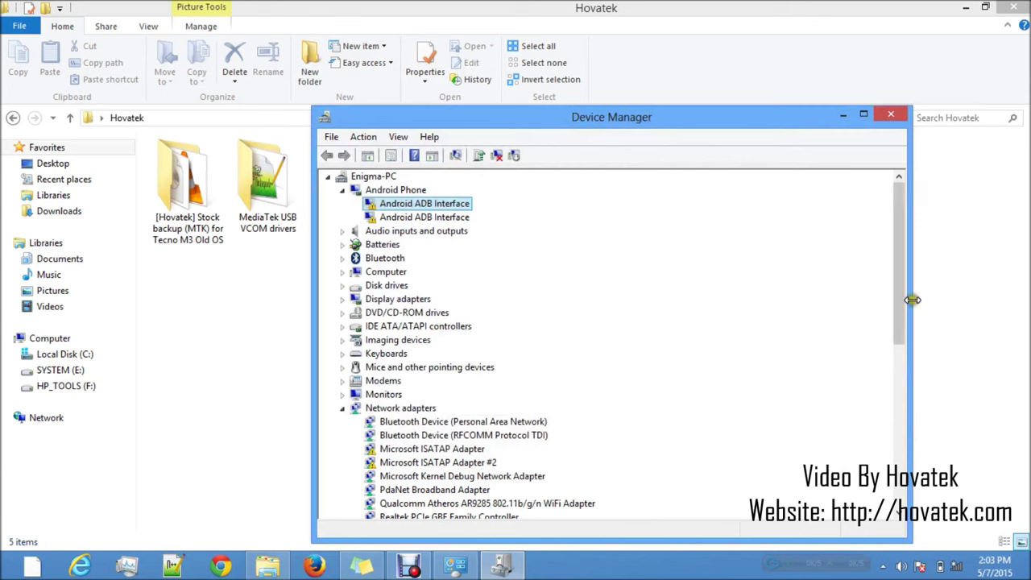
{"action": "left_click_drag", "start_coordinate": [902, 277], "coordinate": [907, 398]}
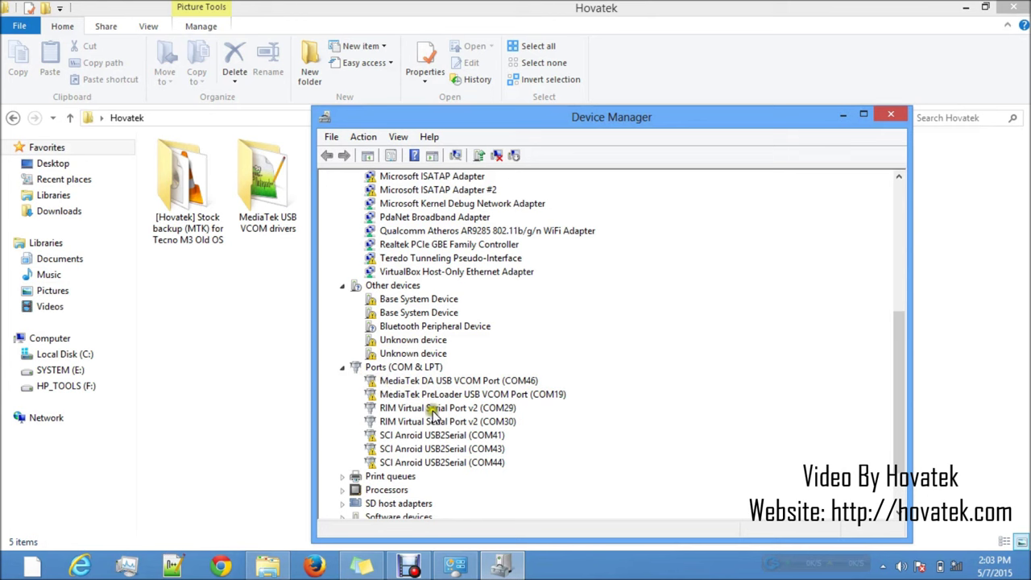
{"action": "left_click", "coordinate": [891, 116]}
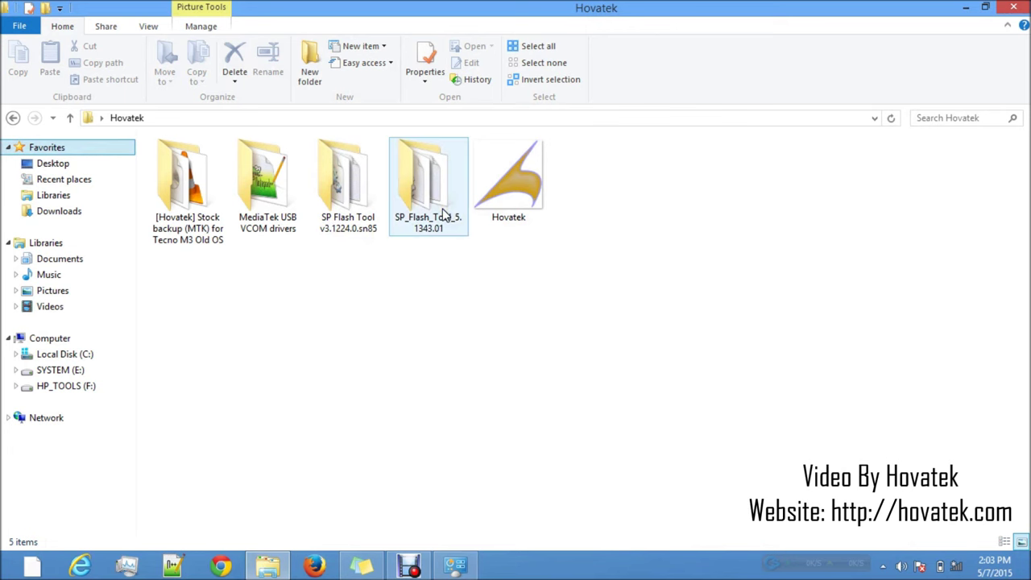
Open the SP Flash Tool v3.1224.0.sn85 folder and run the Flash_tool application as administrator
{"action": "double_click", "coordinate": [348, 201]}
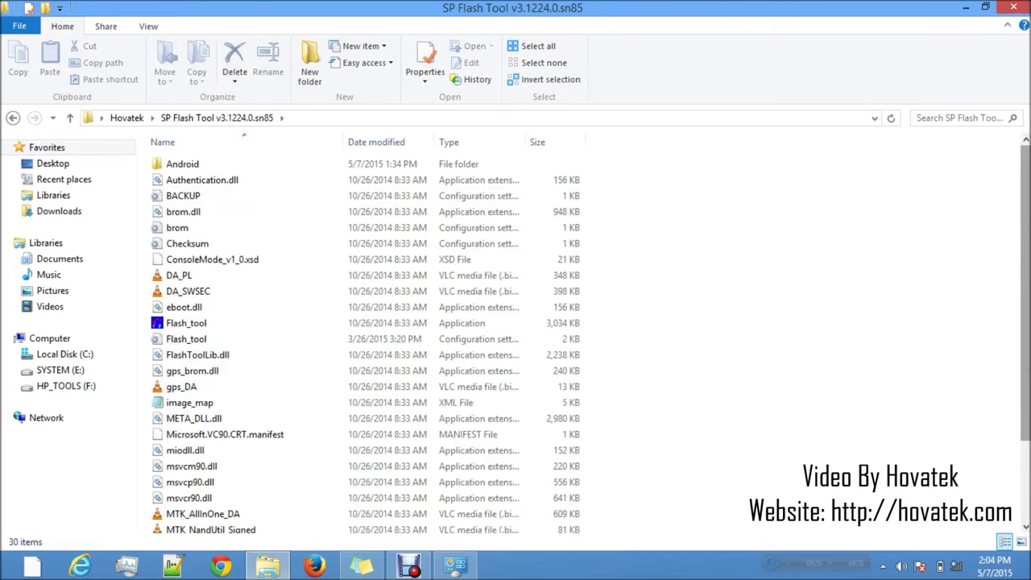
{"action": "scroll", "coordinate": [1027, 371], "scroll_direction": "down", "scroll_amount": 1}
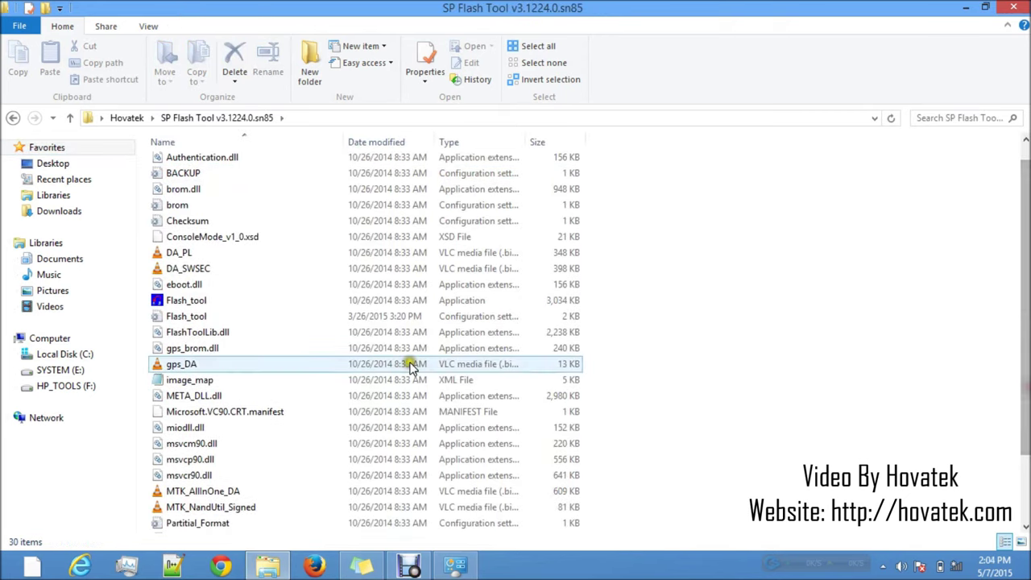
{"action": "left_click", "coordinate": [178, 302]}
{"action": "right_click", "coordinate": [181, 306]}
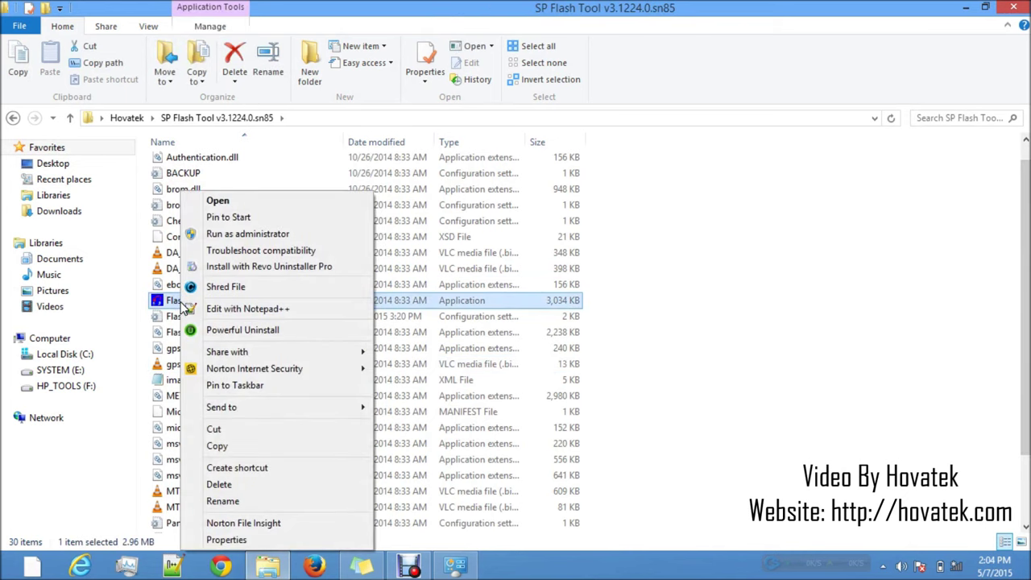
{"action": "left_click", "coordinate": [232, 241]}
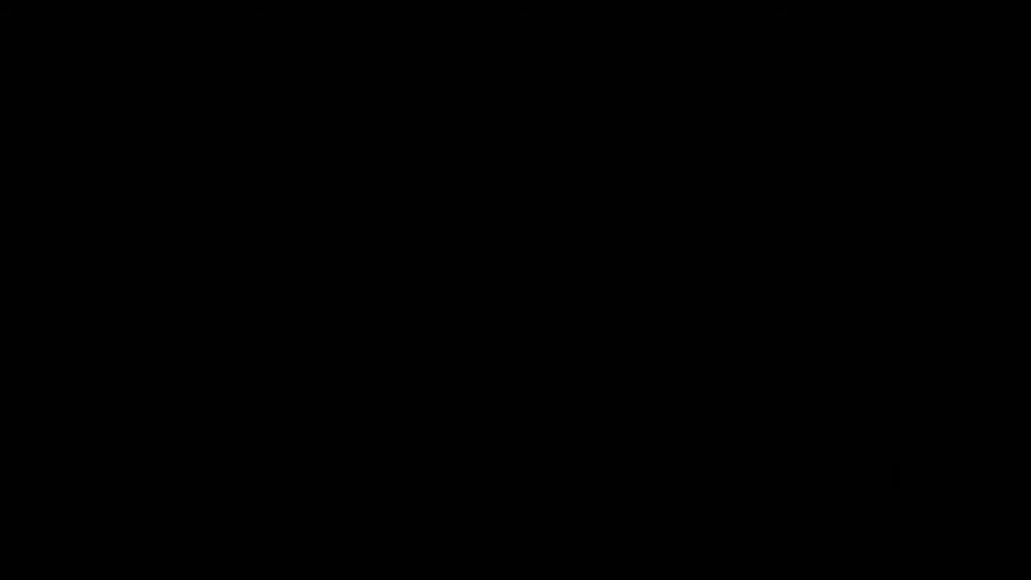
{"action": "left_click", "coordinate": [586, 316]}
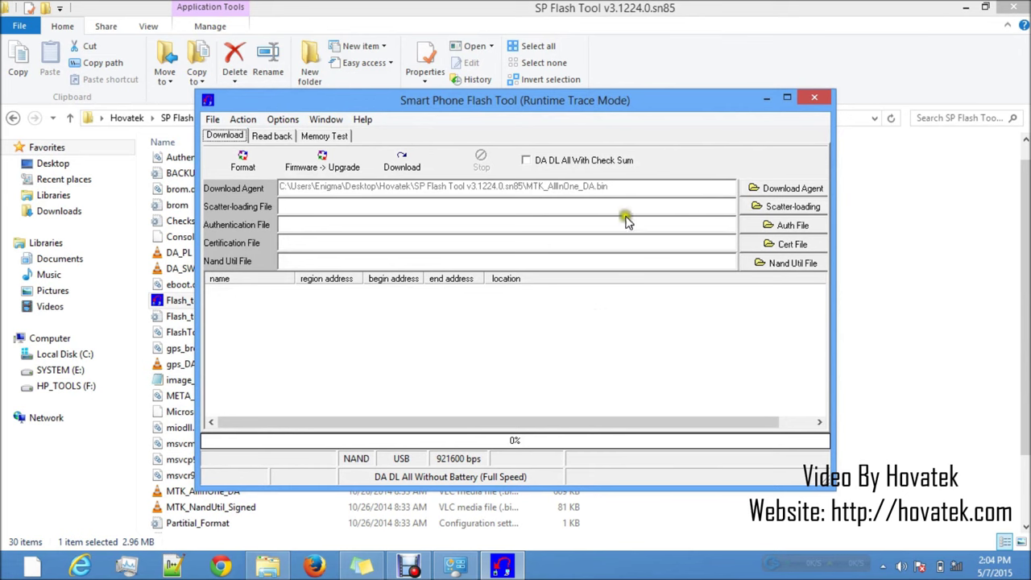
Try to load MT6572_Android_scatter from the Tecno M3 Old OS stock backup in the Desktop's Hovatek folder as the scatter file, and dismiss the message
{"action": "left_click_drag", "start_coordinate": [626, 106], "coordinate": [626, 142]}
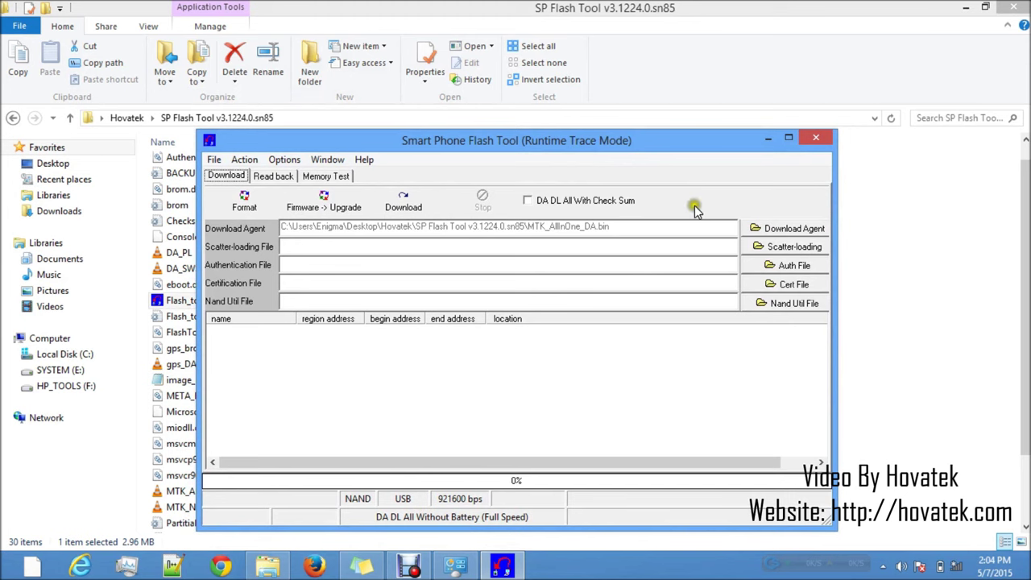
{"action": "left_click", "coordinate": [762, 251]}
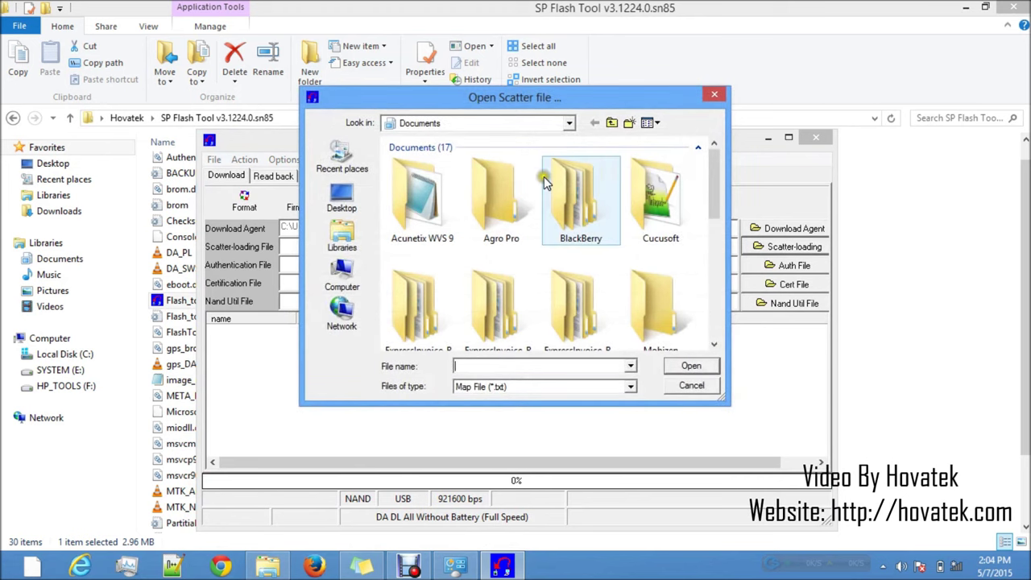
{"action": "left_click", "coordinate": [342, 199]}
{"action": "left_click", "coordinate": [454, 282]}
{"action": "scroll", "coordinate": [454, 282], "scroll_direction": "down", "scroll_amount": 5}
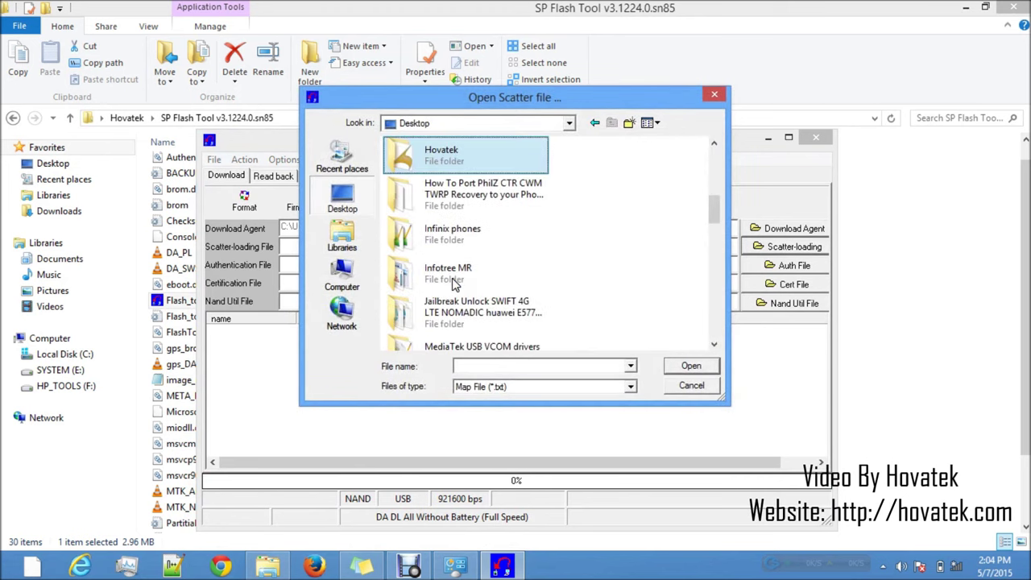
{"action": "double_click", "coordinate": [431, 155]}
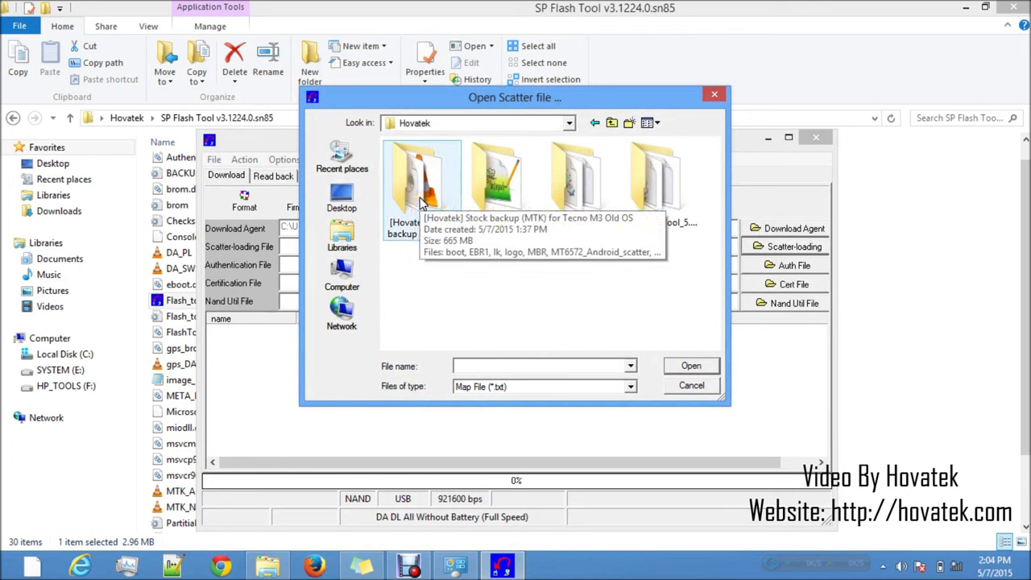
{"action": "double_click", "coordinate": [418, 203]}
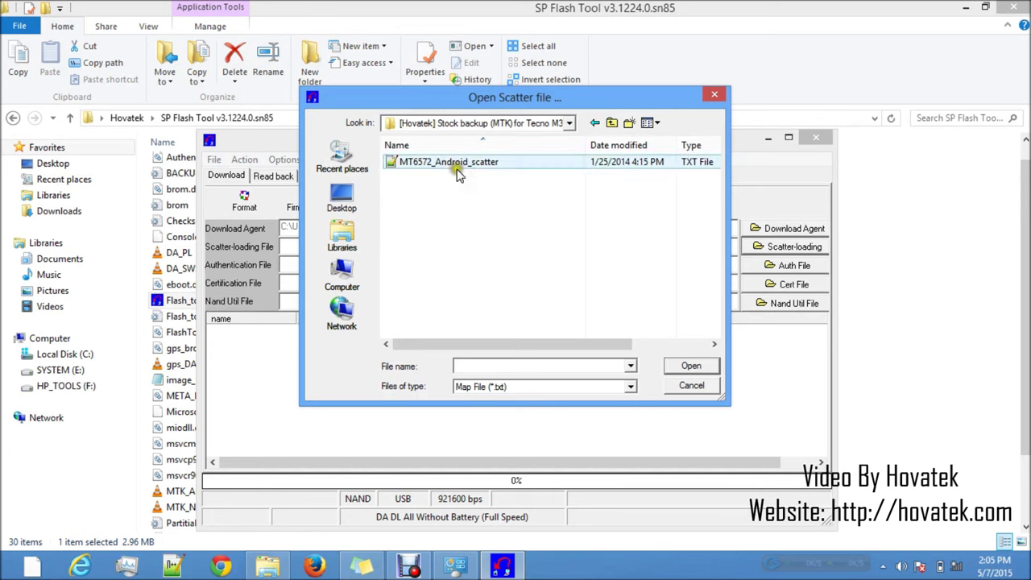
{"action": "left_click", "coordinate": [448, 163]}
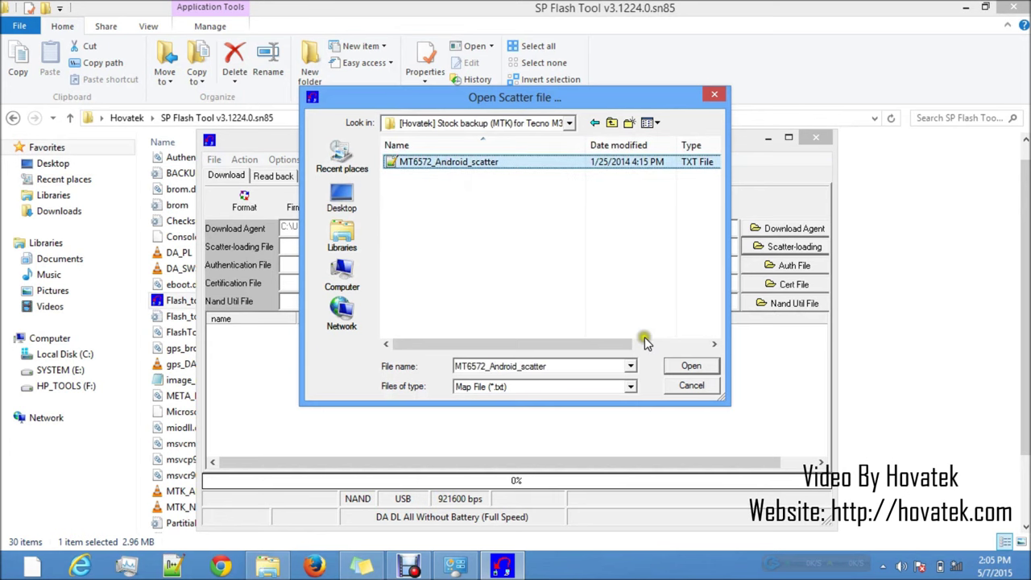
{"action": "left_click", "coordinate": [683, 366]}
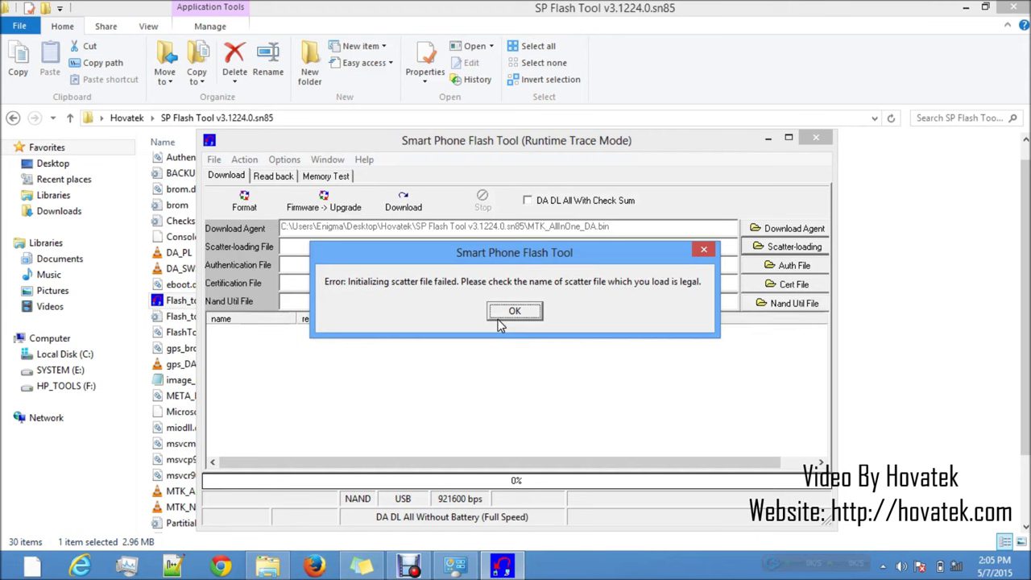
{"action": "left_click", "coordinate": [515, 314]}
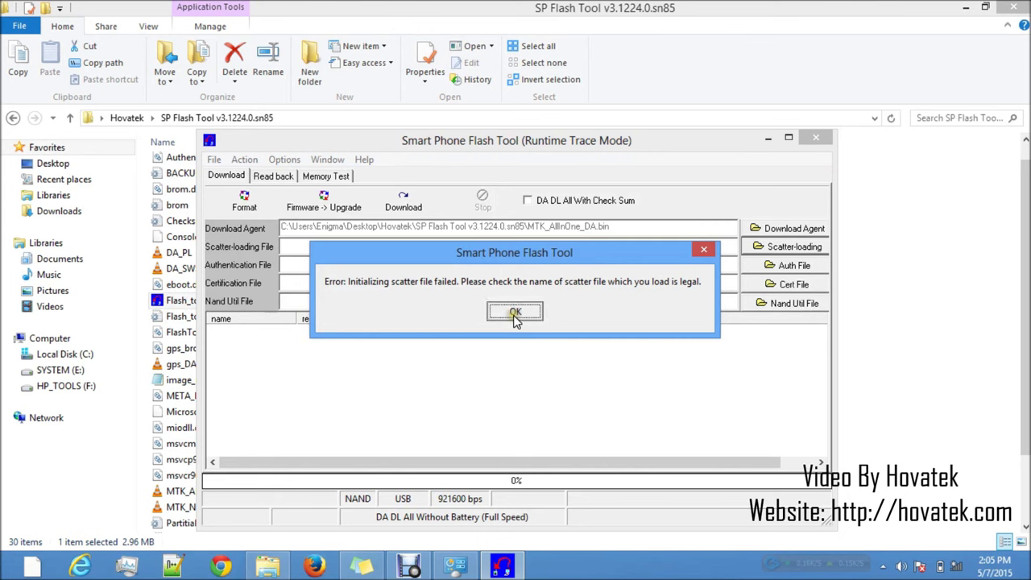
Reopen the scatter file selection and browse to Documents > Store > Android stuff > new
{"action": "left_click", "coordinate": [779, 249]}
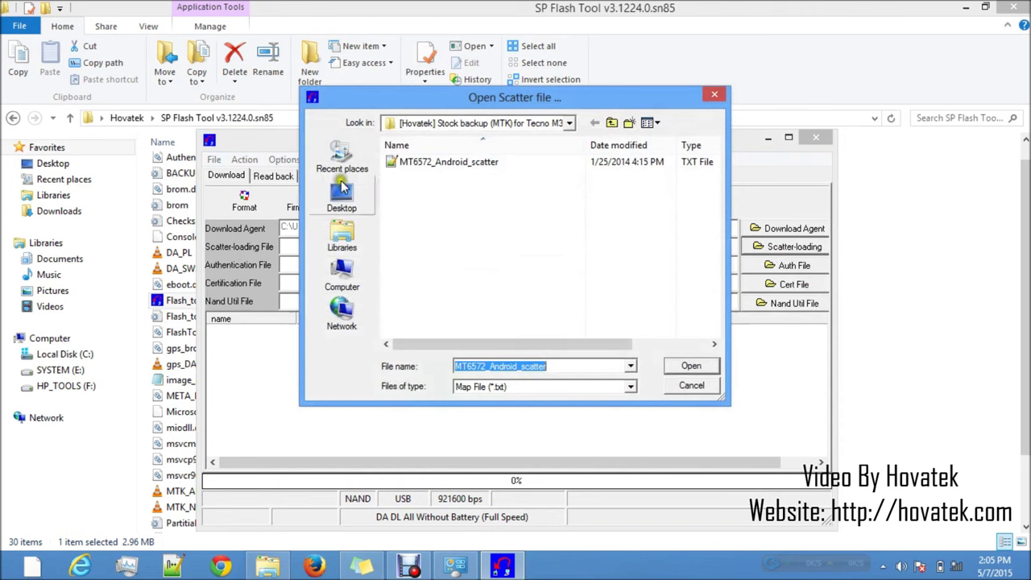
{"action": "left_click", "coordinate": [342, 234]}
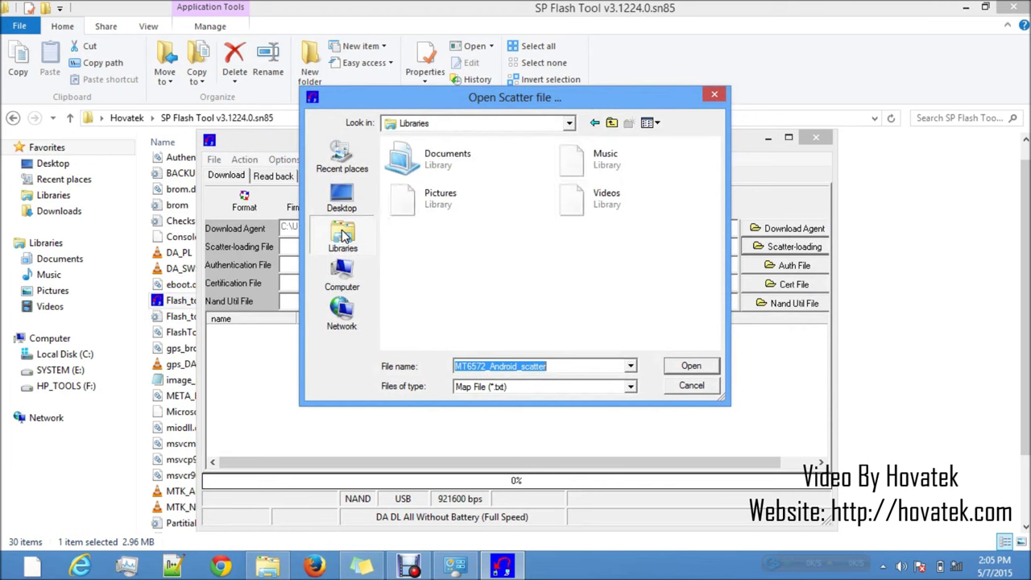
{"action": "left_click", "coordinate": [442, 155]}
{"action": "double_click", "coordinate": [441, 156]}
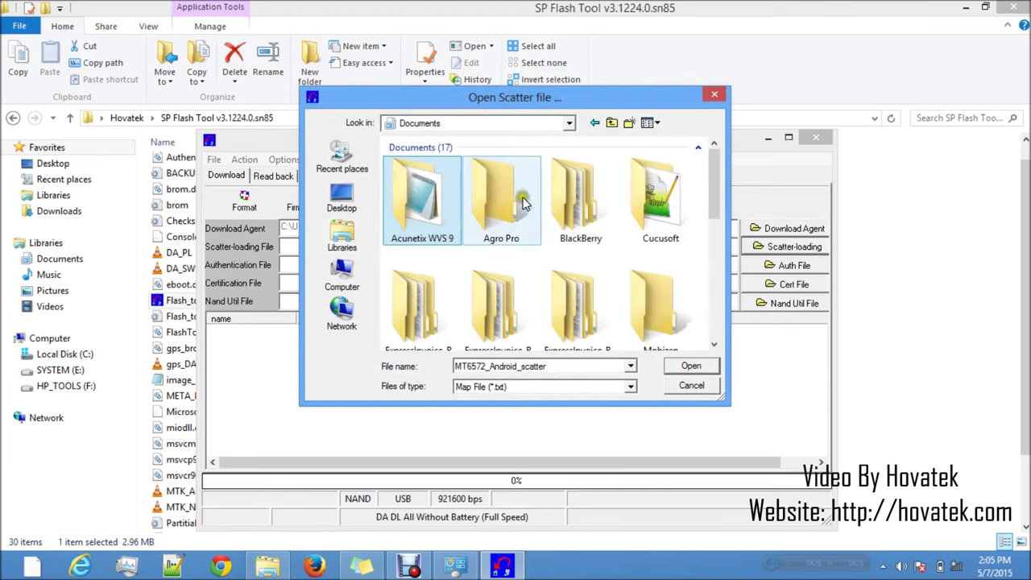
{"action": "scroll", "coordinate": [499, 217], "scroll_direction": "down", "scroll_amount": 3}
{"action": "double_click", "coordinate": [499, 217]}
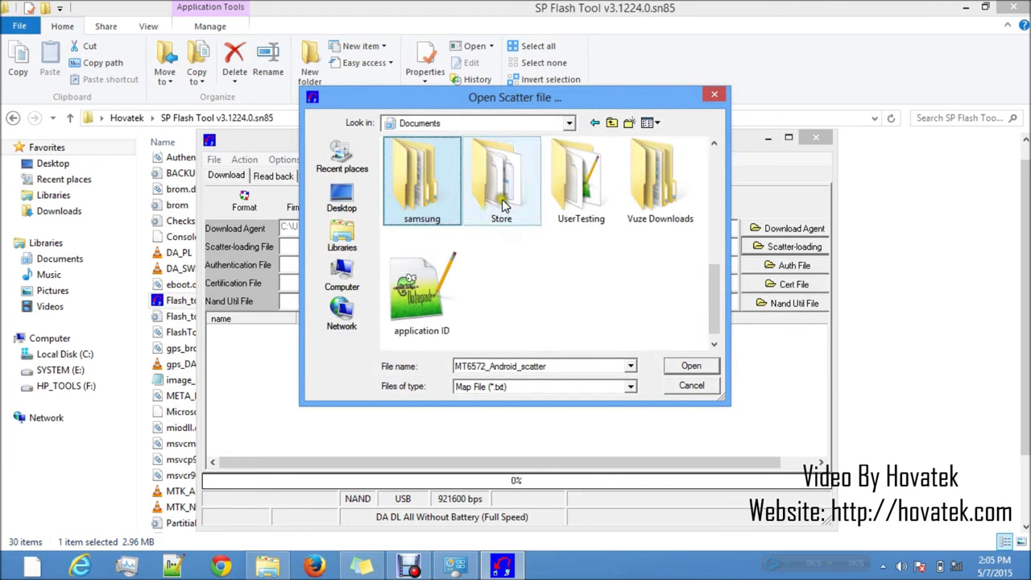
{"action": "double_click", "coordinate": [499, 193]}
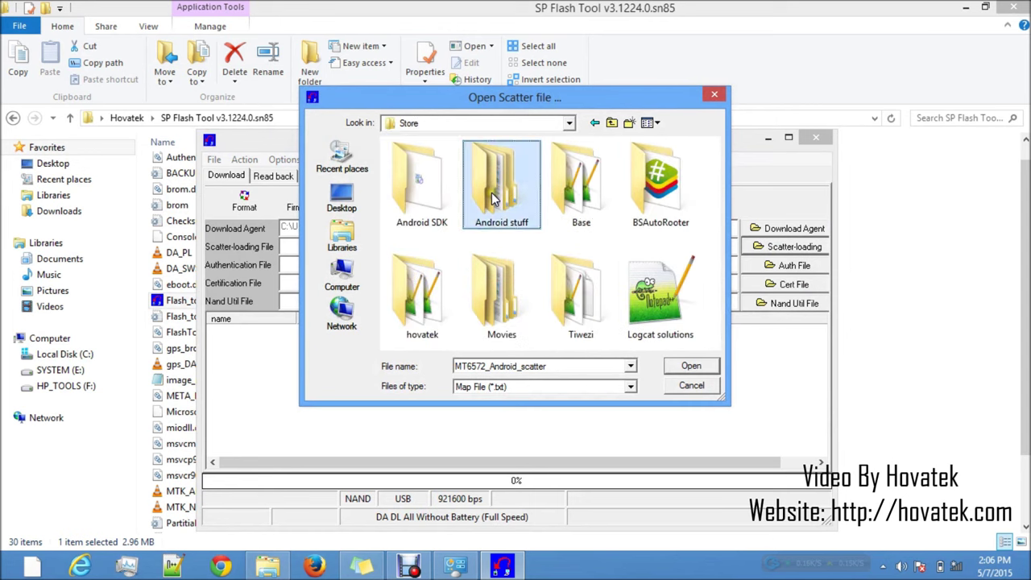
{"action": "double_click", "coordinate": [432, 203]}
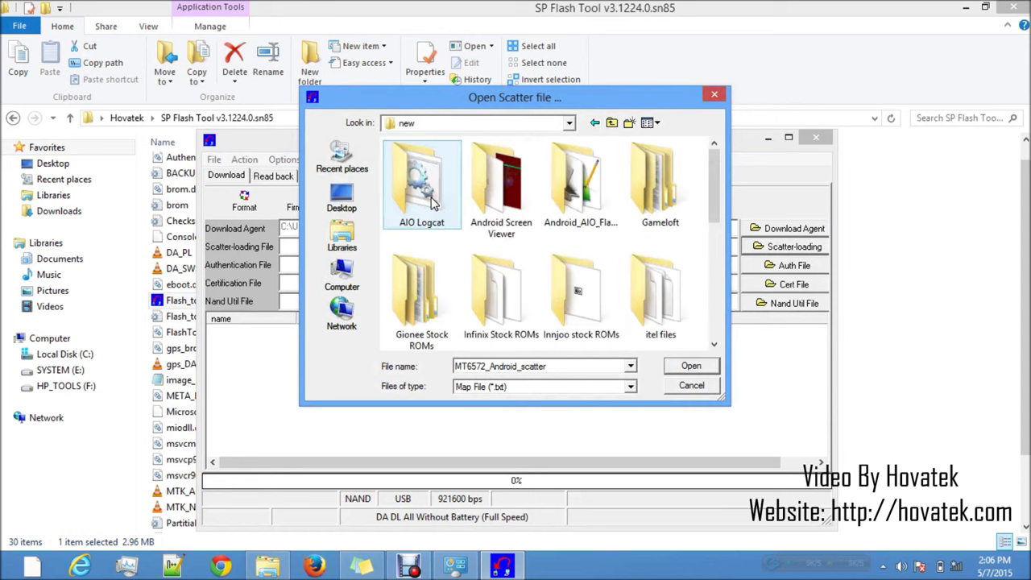
Load MT6575_Android_scatter from the TECNO-D3_130507 backup inside Tecno Stock ROMs > Tecno D3 Stock Rooted, and dismiss the hint message
{"action": "left_click", "coordinate": [665, 212]}
{"action": "key", "text": "t"}
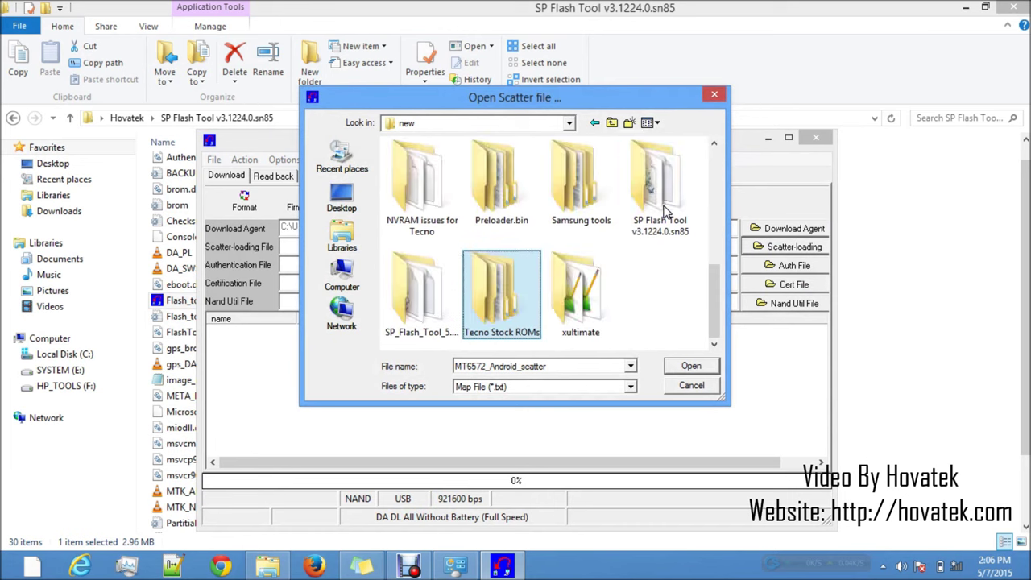
{"action": "double_click", "coordinate": [508, 295]}
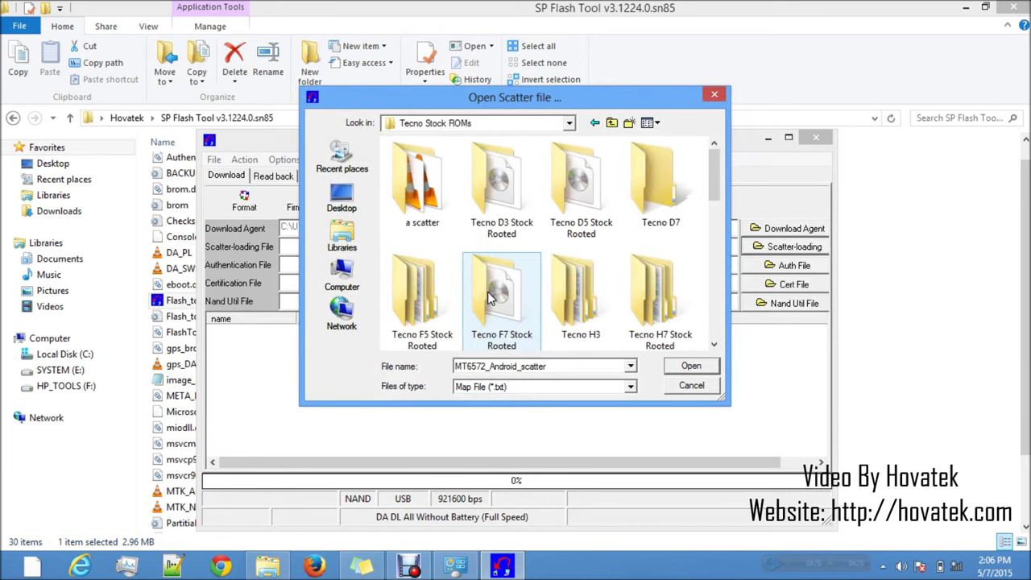
{"action": "double_click", "coordinate": [524, 207]}
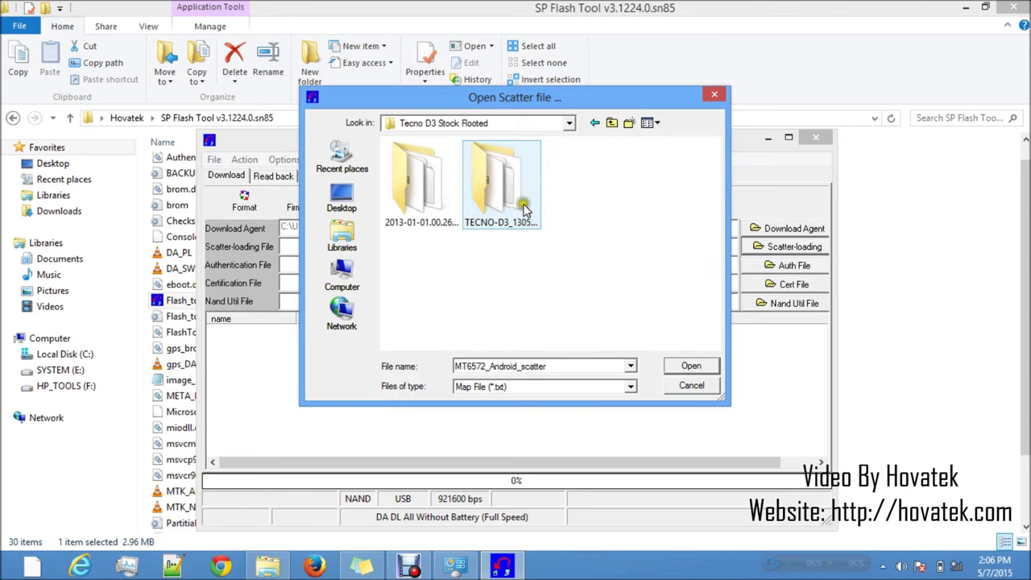
{"action": "double_click", "coordinate": [498, 204]}
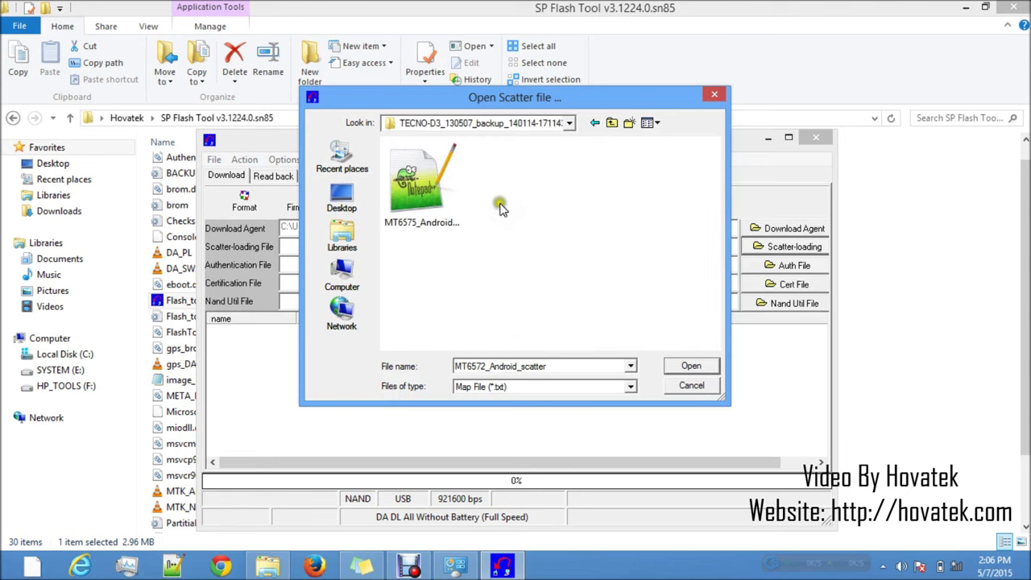
{"action": "double_click", "coordinate": [435, 202]}
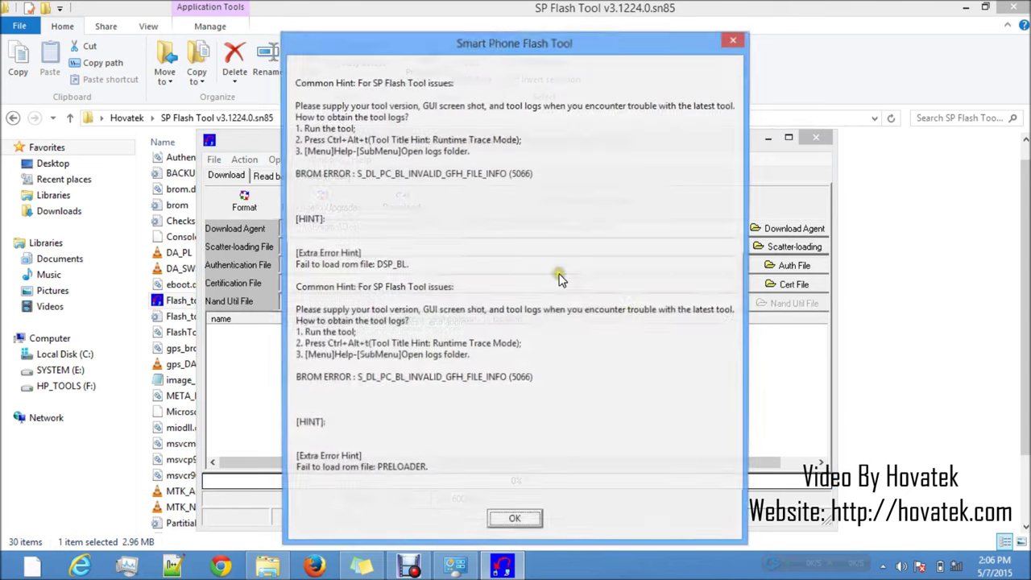
{"action": "left_click", "coordinate": [517, 519]}
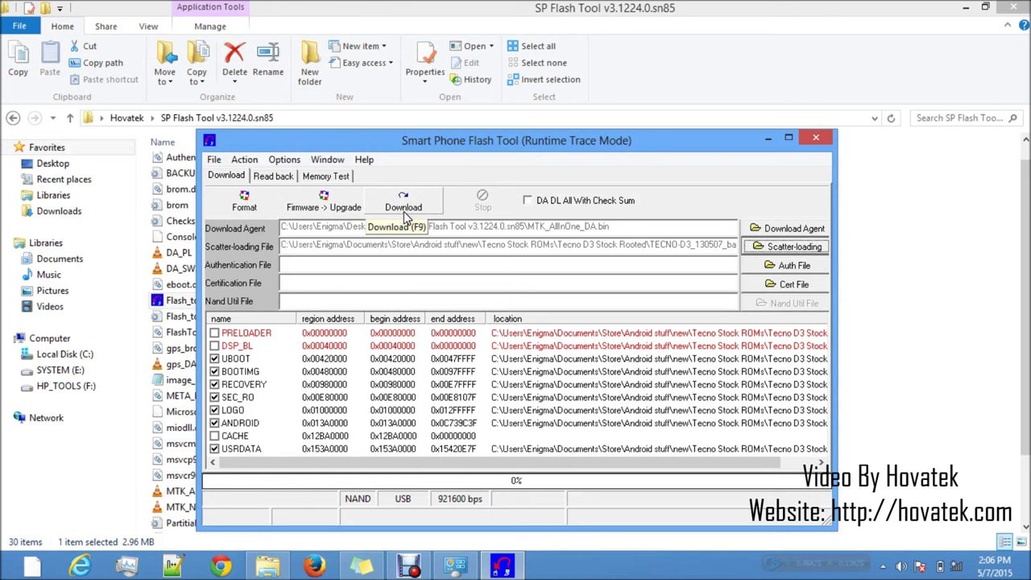
Look at the Read back list, return to the Download list and examine the PRELOADER, DSP_BL and CACHE entries
{"action": "left_click", "coordinate": [266, 176]}
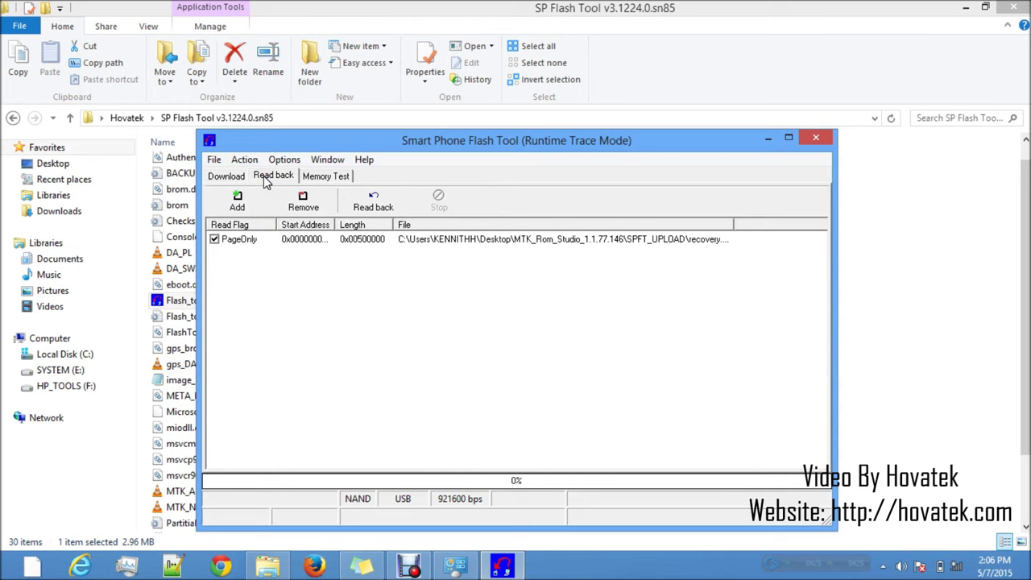
{"action": "left_click", "coordinate": [219, 180]}
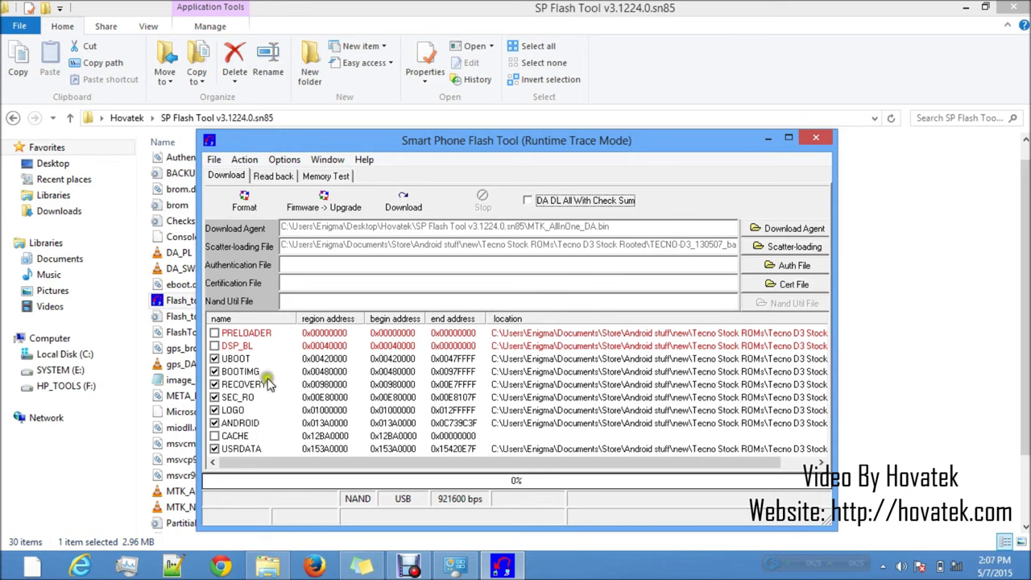
{"action": "left_click", "coordinate": [215, 334]}
{"action": "left_click", "coordinate": [215, 346]}
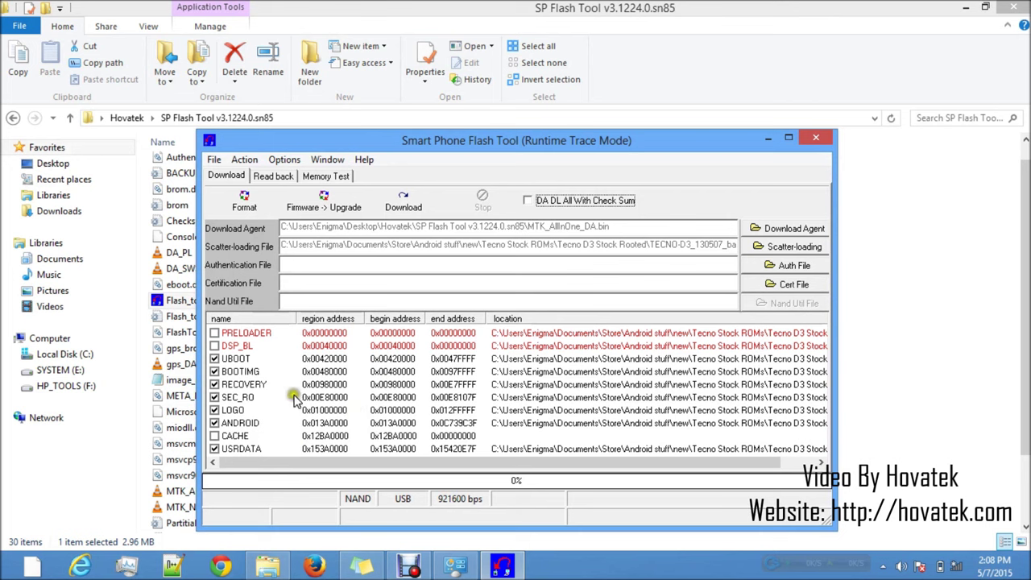
{"action": "left_click", "coordinate": [214, 437]}
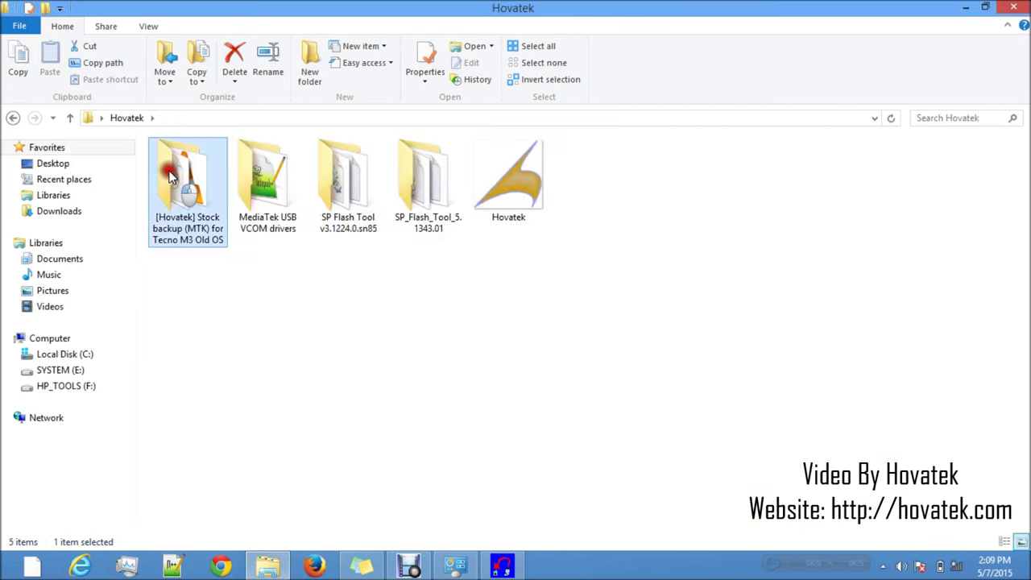
Examine the files in the Tecno M3 Old OS stock backup folder and return to the flash tool
{"action": "double_click", "coordinate": [191, 172]}
{"action": "left_click", "coordinate": [208, 251]}
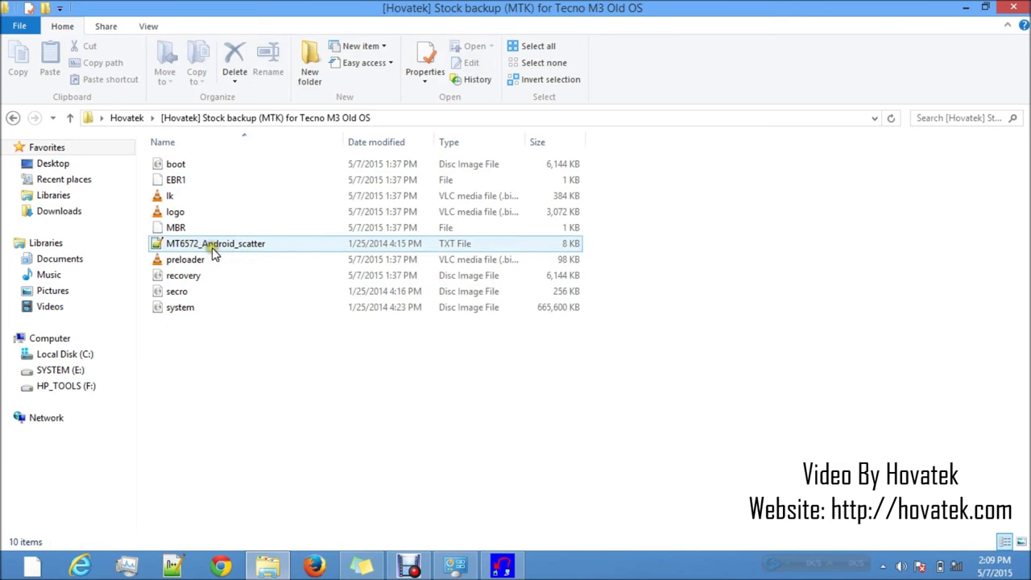
{"action": "left_click", "coordinate": [501, 568]}
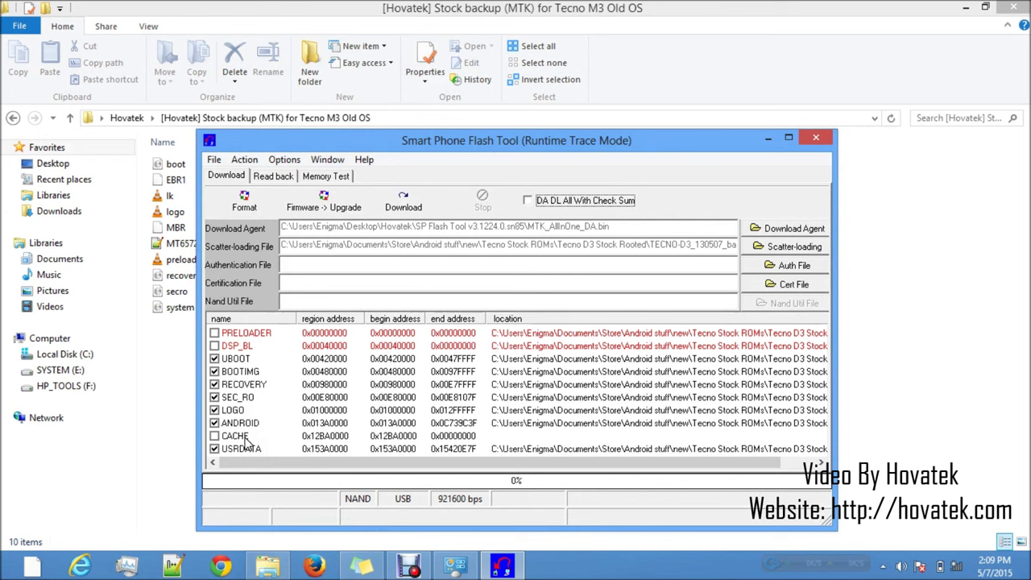
Deselect the BOOTIMG partition for download and select it again
{"action": "left_click", "coordinate": [214, 372]}
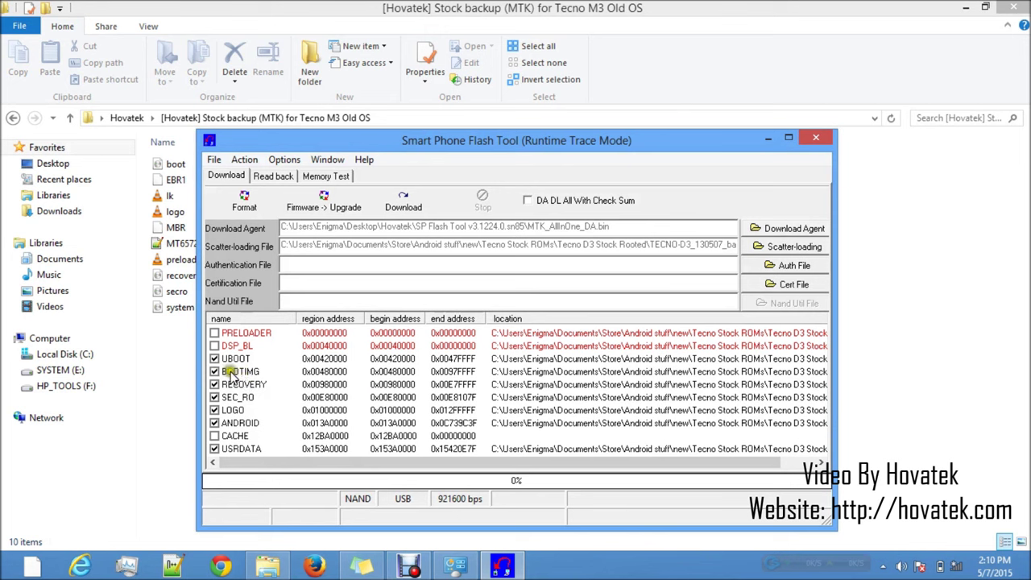
{"action": "left_click", "coordinate": [215, 373]}
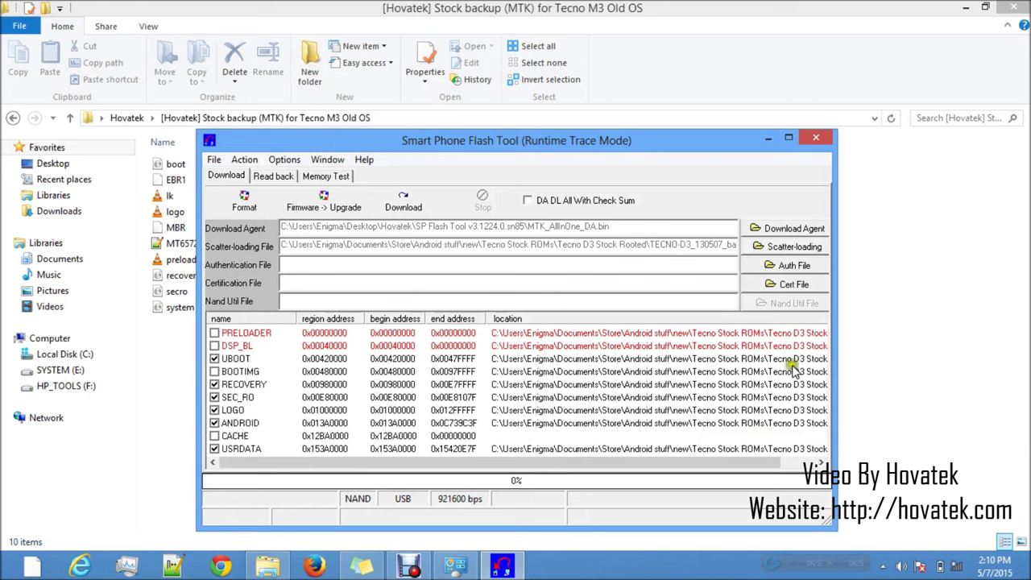
{"action": "left_click", "coordinate": [214, 371]}
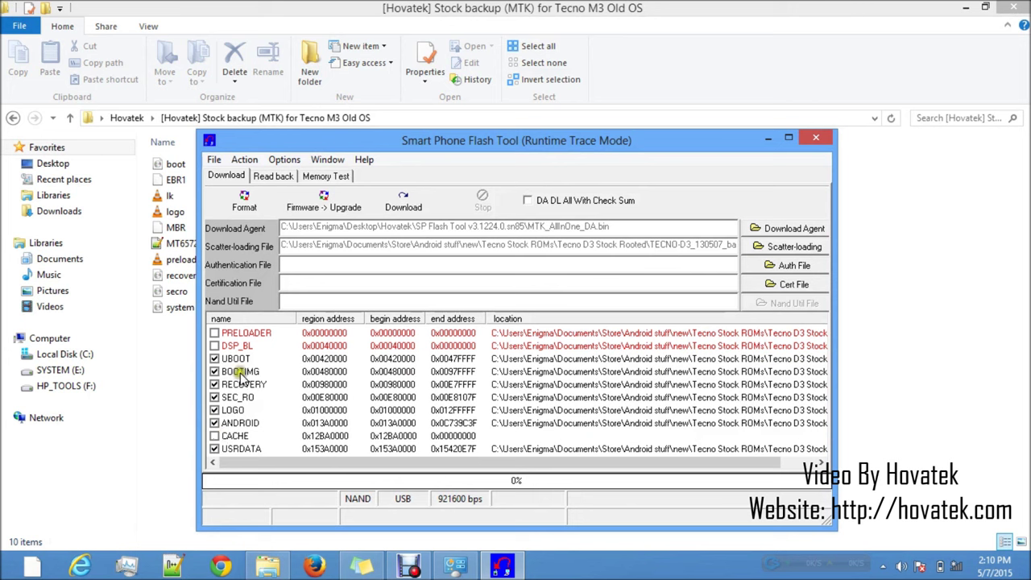
{"action": "left_click", "coordinate": [240, 373]}
{"action": "double_click", "coordinate": [241, 374]}
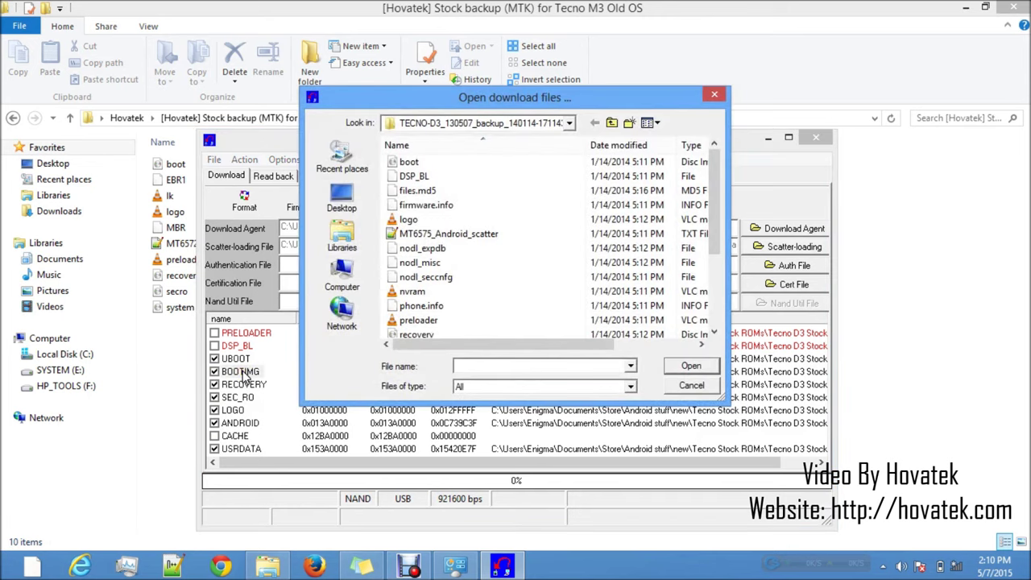
{"action": "left_click", "coordinate": [713, 97]}
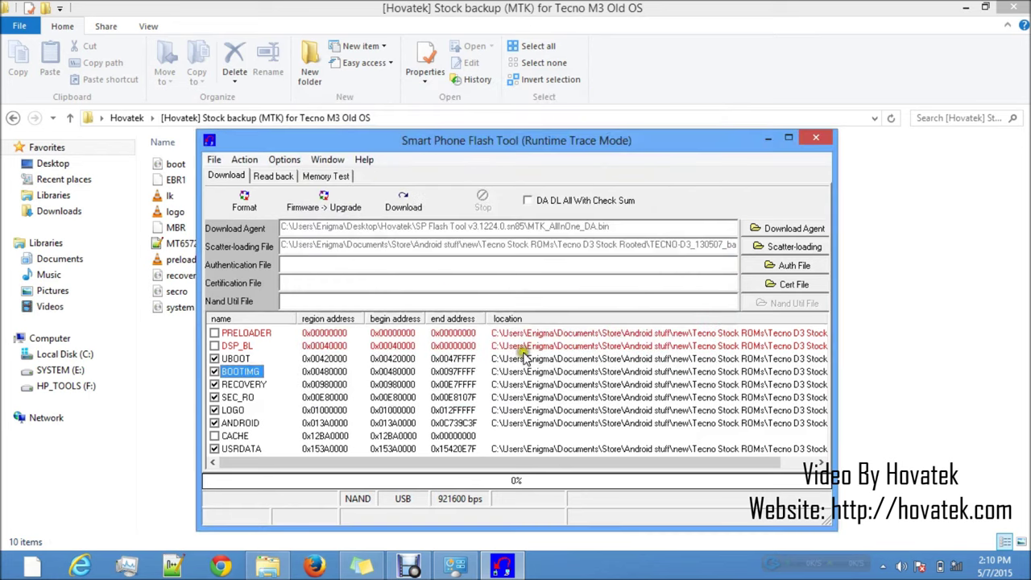
Assign the boot file from the TECNO-D3_130507 backup folder to the BOOTIMG partition
{"action": "left_click", "coordinate": [605, 375]}
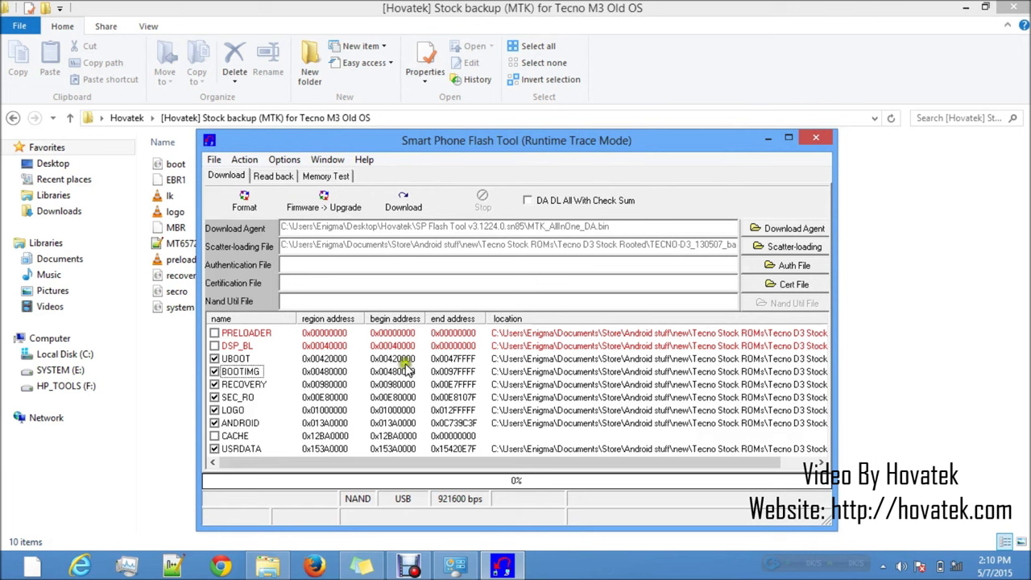
{"action": "double_click", "coordinate": [239, 373]}
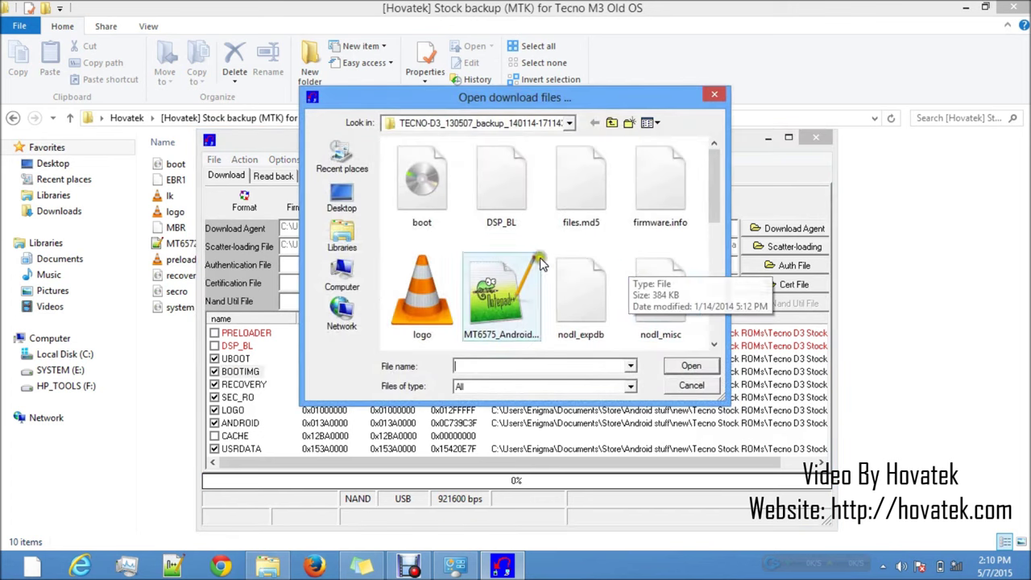
{"action": "left_click", "coordinate": [423, 187]}
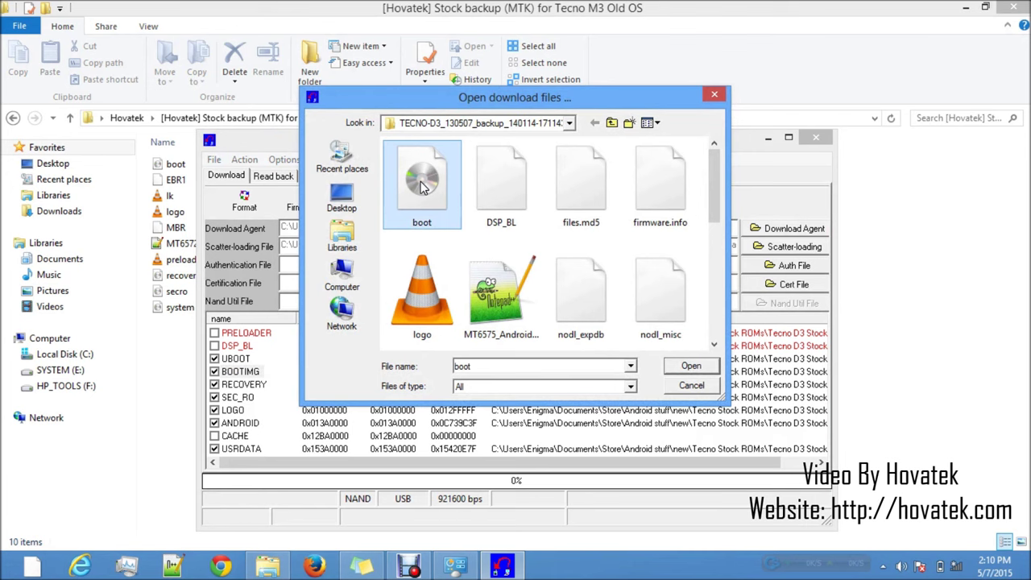
{"action": "left_click", "coordinate": [688, 367]}
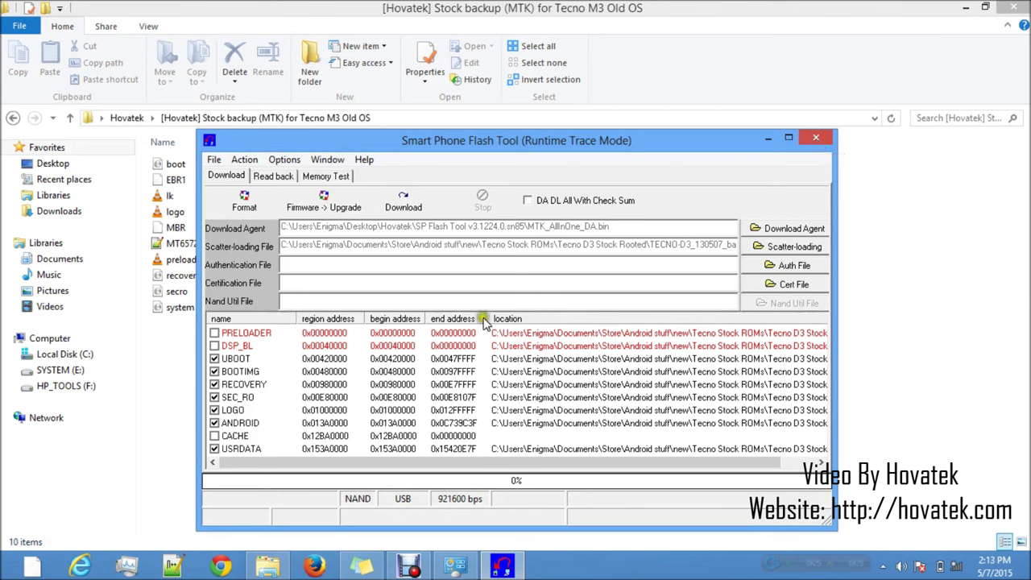
Start downloading the checked partitions despite not all images being loaded, and stop the download
{"action": "left_click", "coordinate": [417, 207]}
{"action": "left_click", "coordinate": [403, 203]}
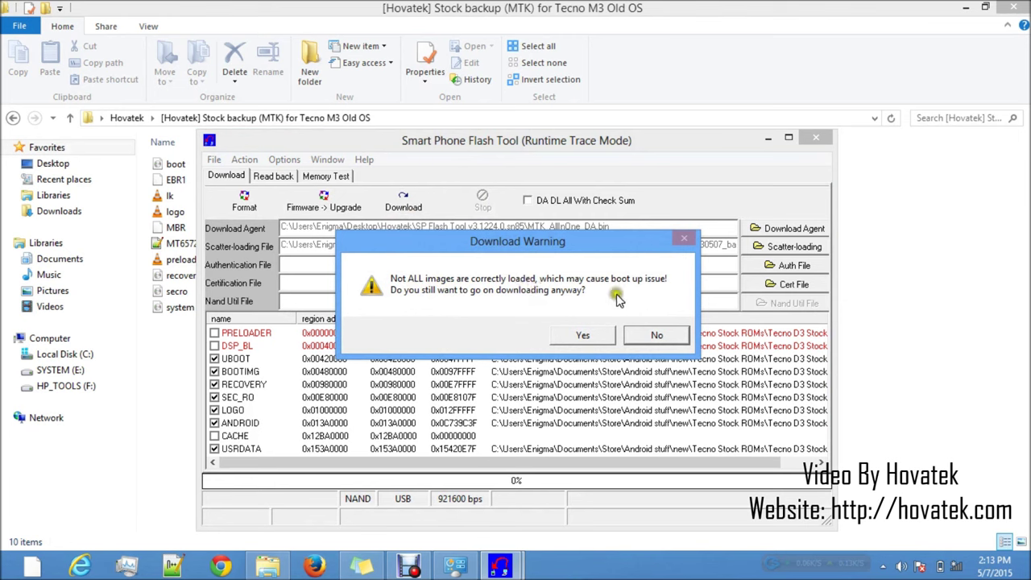
{"action": "left_click", "coordinate": [581, 336]}
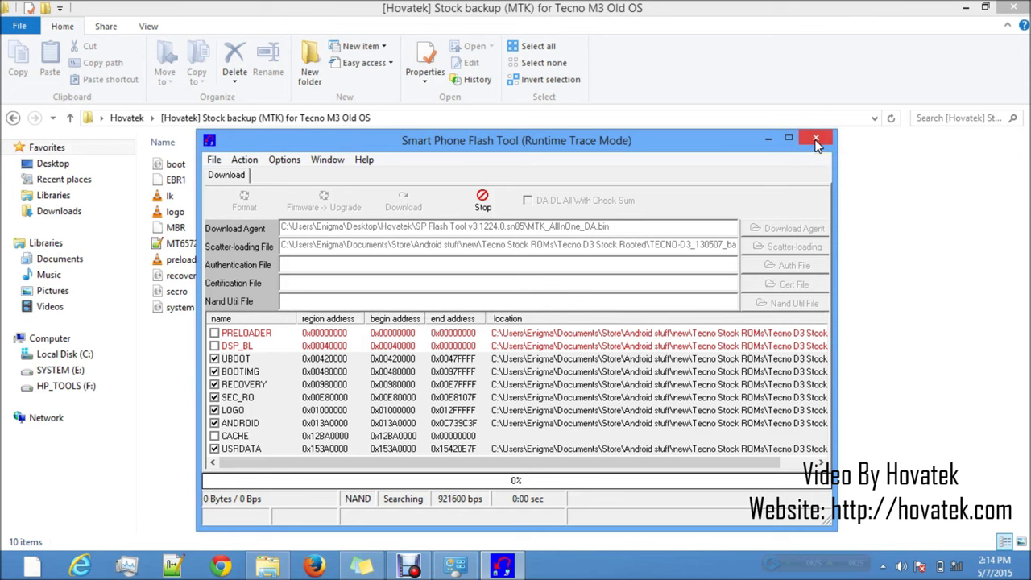
{"action": "left_click", "coordinate": [484, 202]}
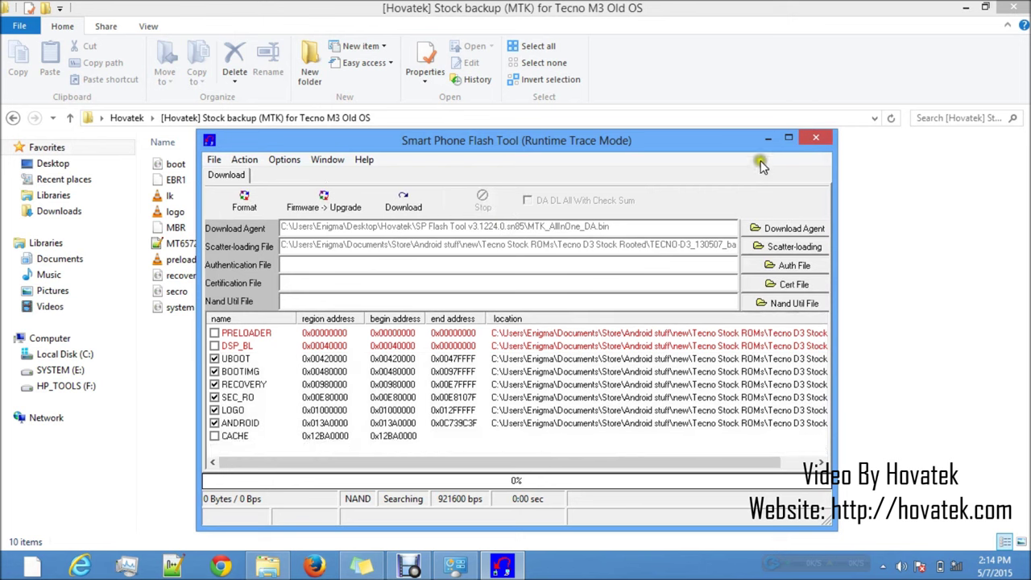
Close the open flash tool and run flash_tool from the SP_Flash_Tool_5.1343.01 folder as administrator, dismissing the scatter file error
{"action": "left_click", "coordinate": [815, 138]}
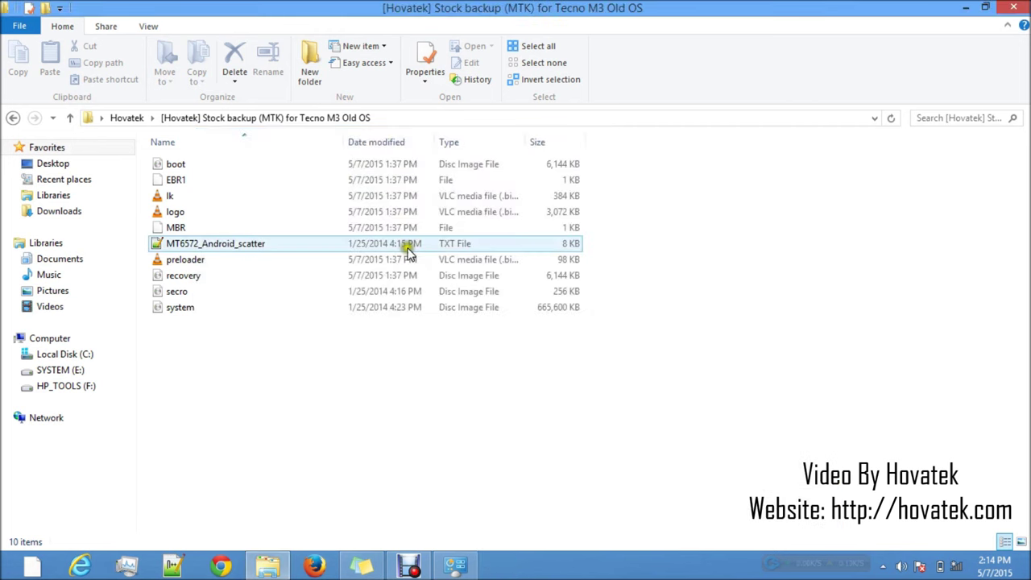
{"action": "left_click", "coordinate": [126, 119]}
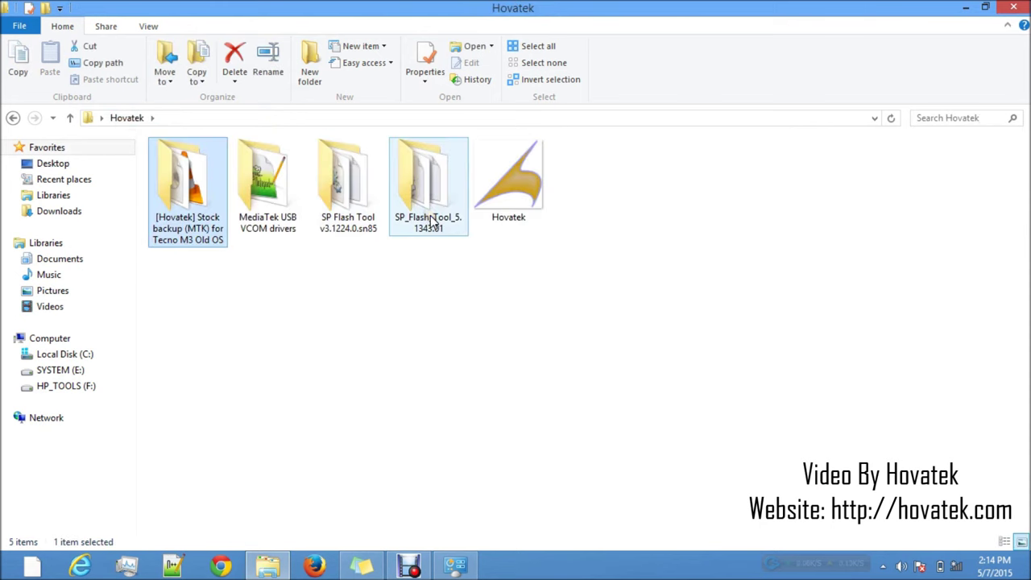
{"action": "double_click", "coordinate": [433, 222]}
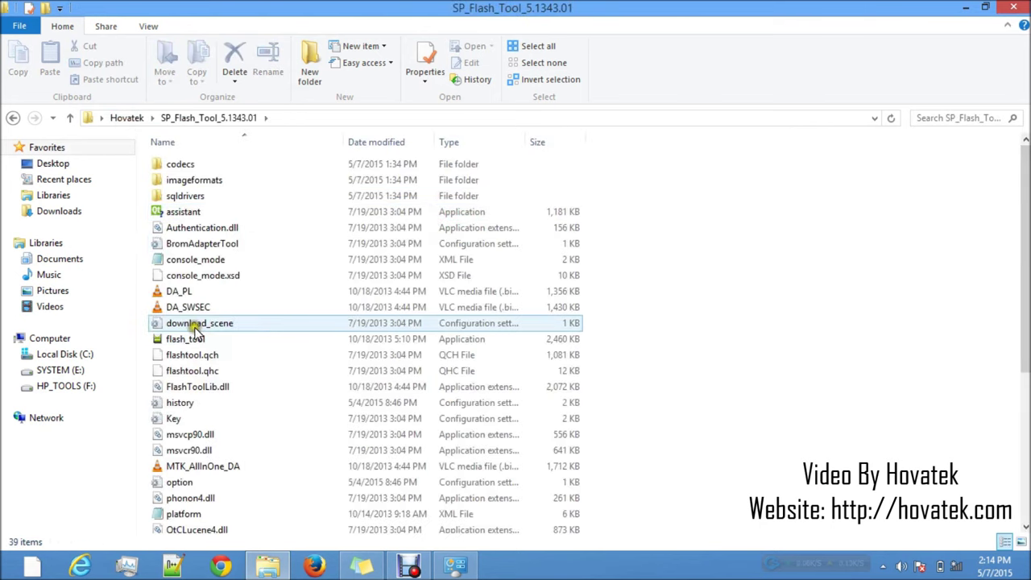
{"action": "right_click", "coordinate": [178, 341]}
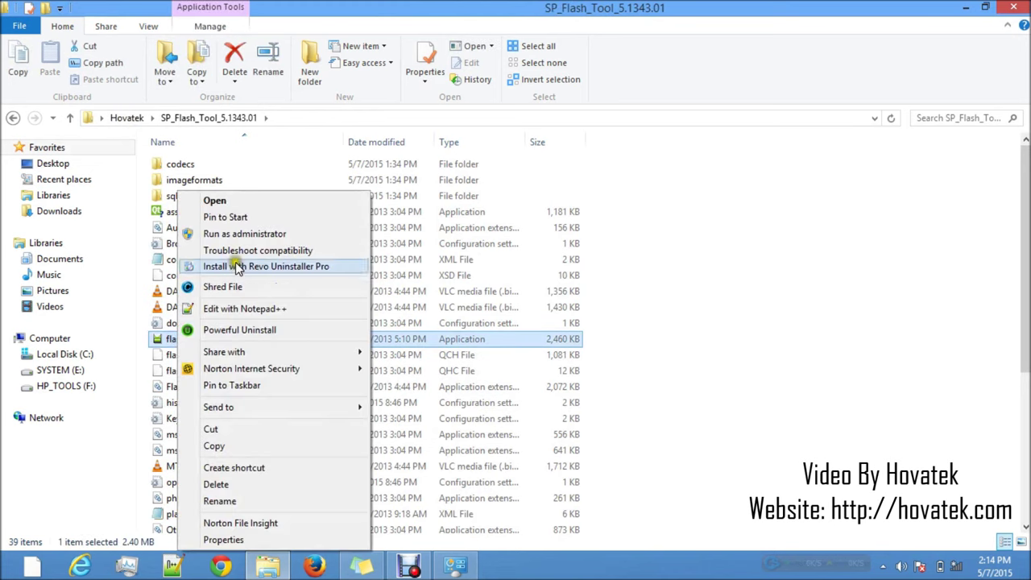
{"action": "left_click", "coordinate": [233, 234]}
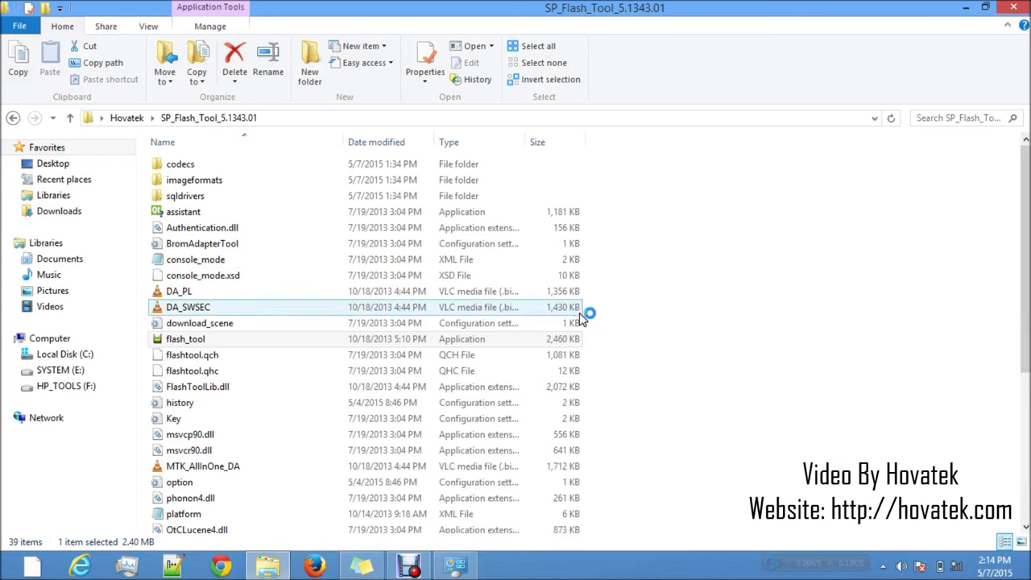
{"action": "left_click", "coordinate": [129, 119]}
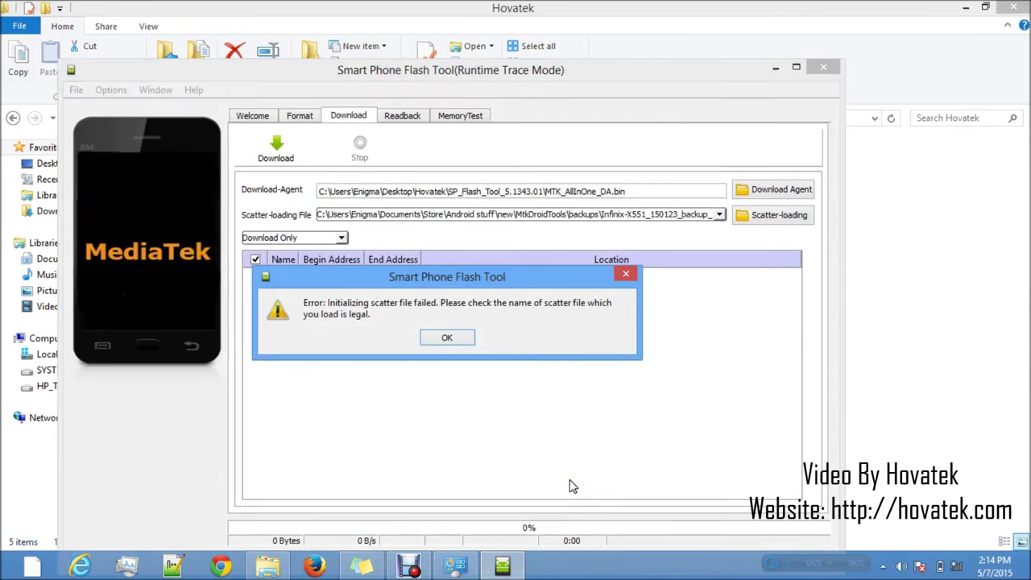
{"action": "left_click", "coordinate": [447, 339]}
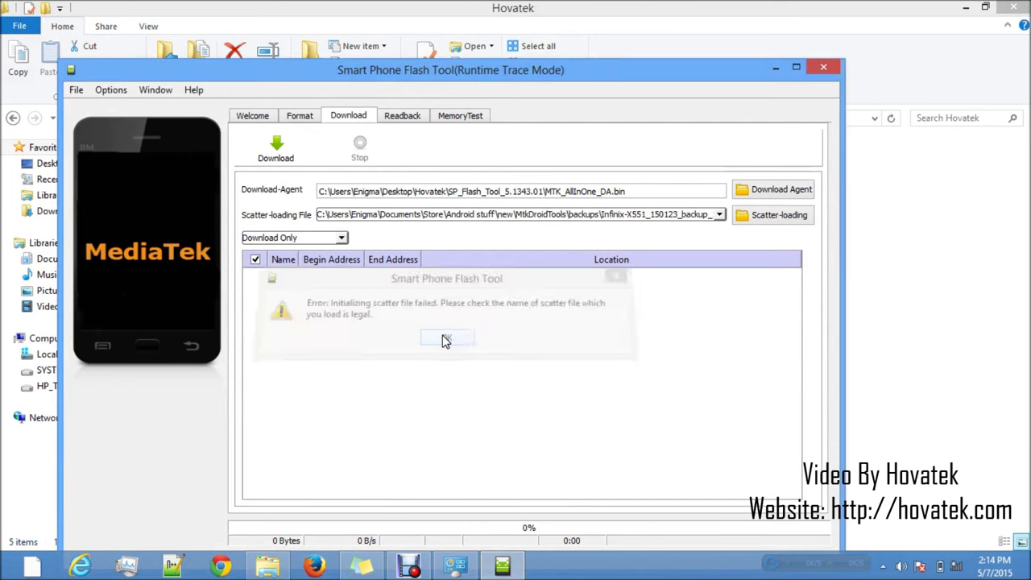
Load the MT6572_Android_scatter file from the Tecno M3 Old OS stock backup folder as the scatter-loading file
{"action": "left_click_drag", "start_coordinate": [651, 72], "coordinate": [753, 47]}
{"action": "left_click_drag", "start_coordinate": [163, 41], "coordinate": [182, 119]}
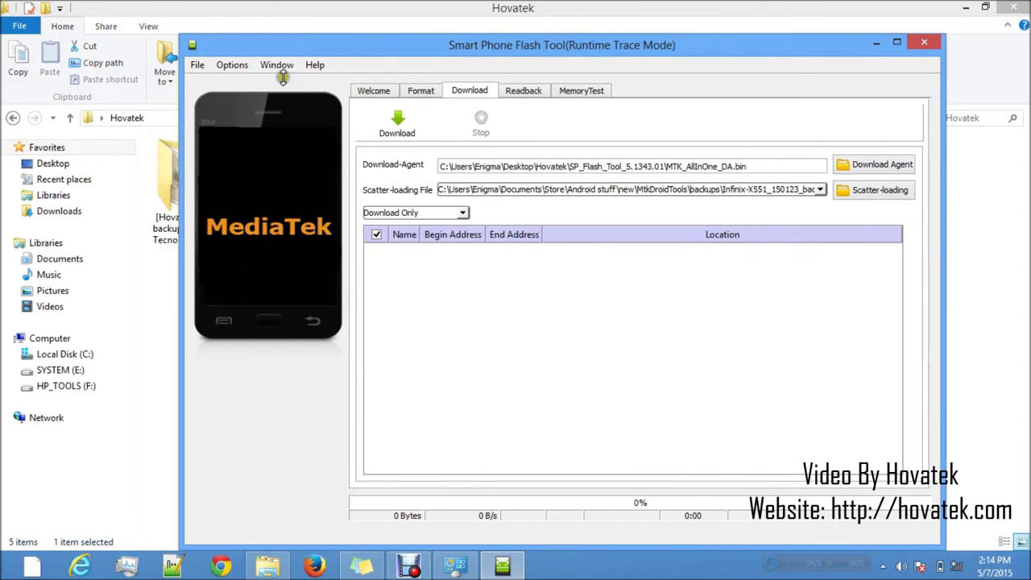
{"action": "mouse_move", "coordinate": [377, 54]}
{"action": "left_mouse_down"}
{"action": "mouse_move", "coordinate": [341, 40]}
{"action": "mouse_move", "coordinate": [367, 41]}
{"action": "mouse_move", "coordinate": [367, 50]}
{"action": "left_mouse_up"}
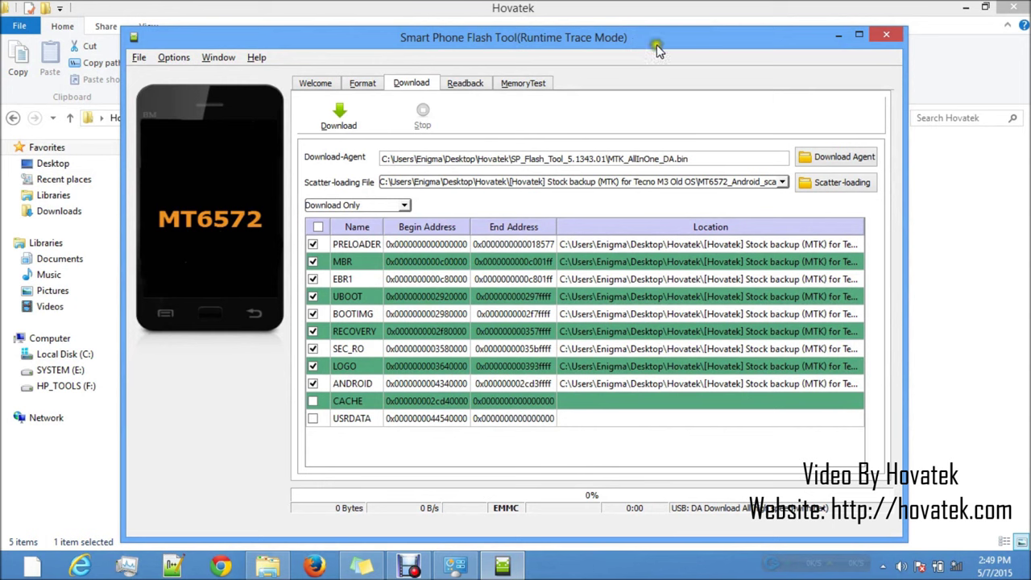
{"action": "left_click", "coordinate": [836, 184]}
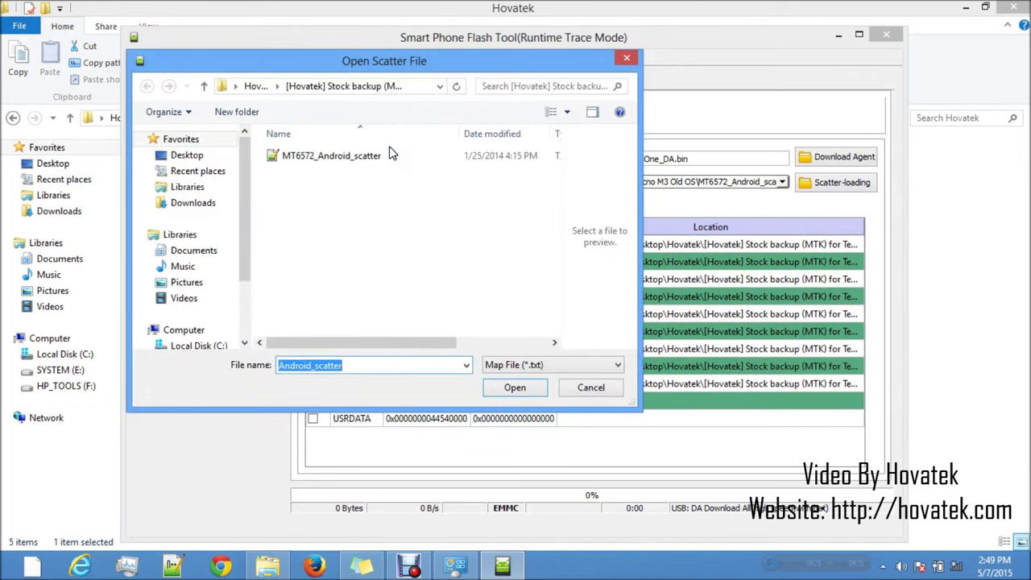
{"action": "left_click", "coordinate": [346, 157]}
{"action": "left_click", "coordinate": [512, 387]}
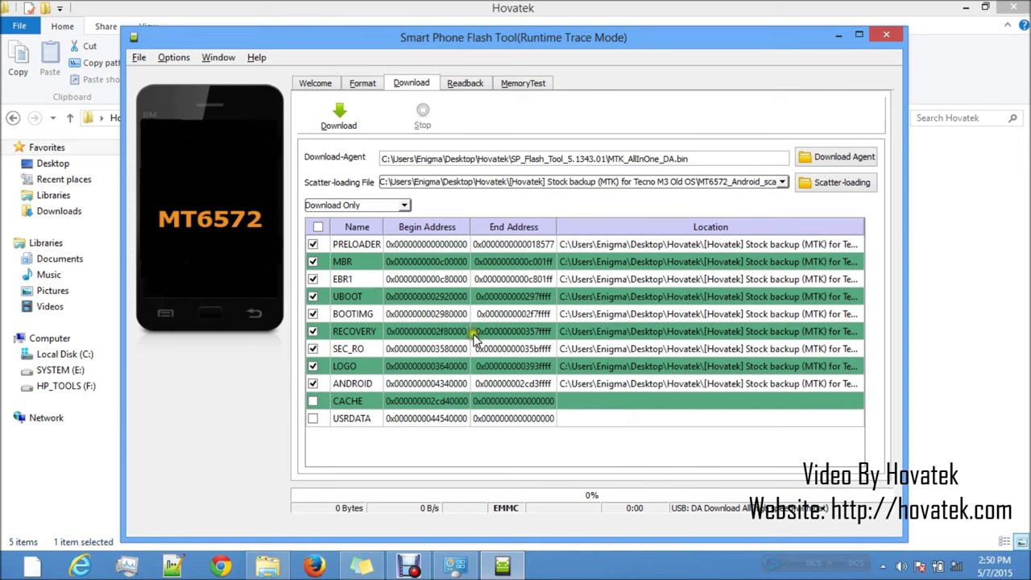
Deselect the PRELOADER, MBR, EBR1, SEC_RO, LOGO and ANDROID partitions for download
{"action": "left_click", "coordinate": [313, 245]}
{"action": "left_click", "coordinate": [312, 244]}
{"action": "left_click", "coordinate": [312, 244]}
{"action": "left_click", "coordinate": [312, 262]}
{"action": "left_click", "coordinate": [312, 278]}
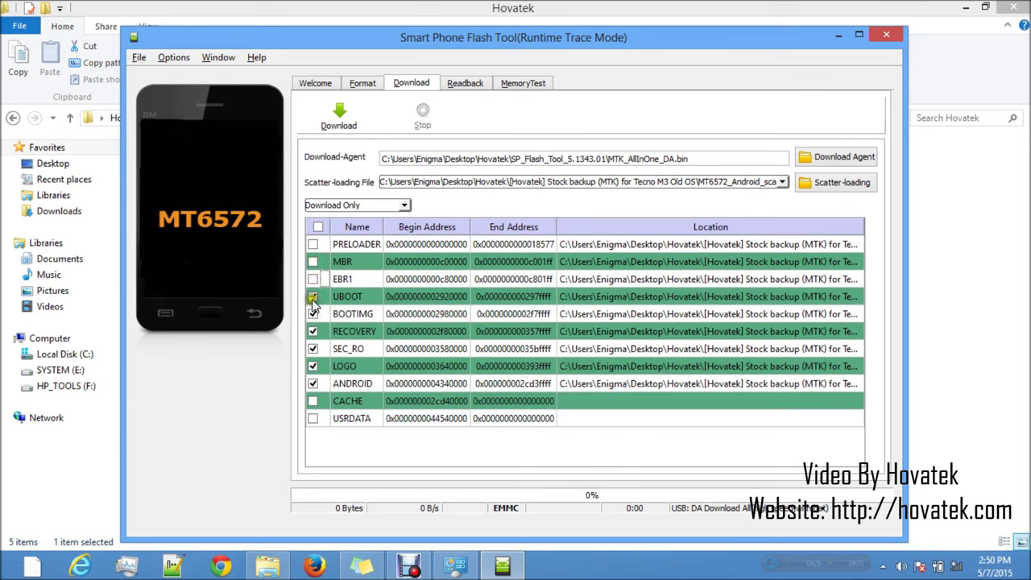
{"action": "left_click", "coordinate": [312, 348]}
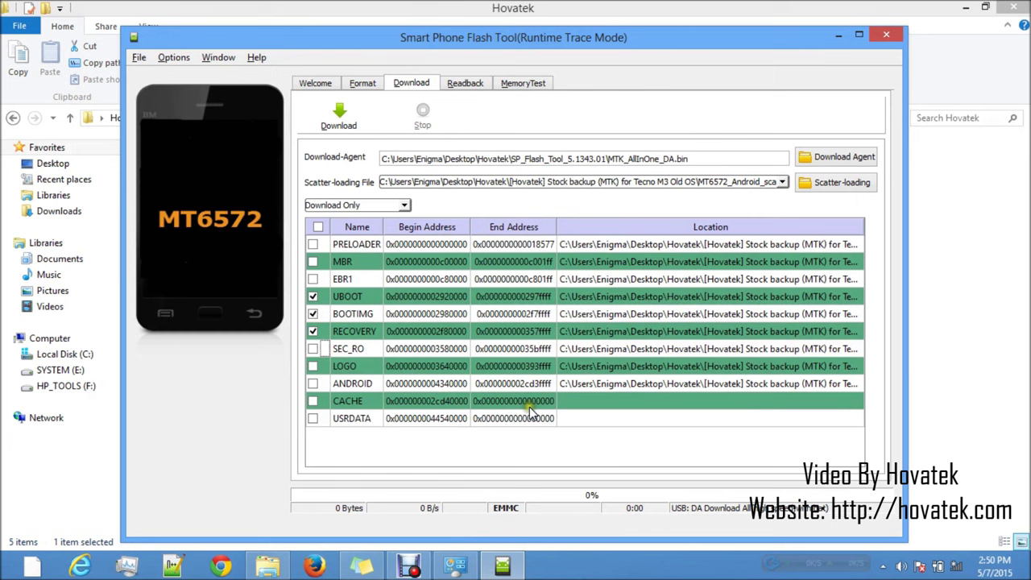
Select the SEC_RO, LOGO, ANDROID, EBR1, MBR and PRELOADER partitions for download again
{"action": "left_click", "coordinate": [312, 349]}
{"action": "left_click", "coordinate": [312, 366]}
{"action": "left_click", "coordinate": [313, 384]}
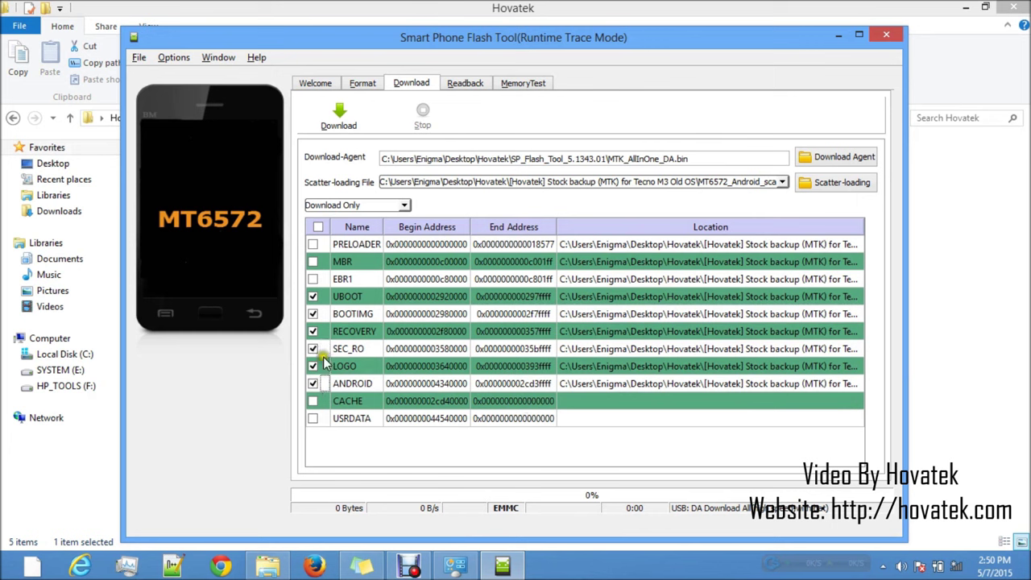
{"action": "left_click", "coordinate": [312, 278]}
{"action": "left_click", "coordinate": [313, 262]}
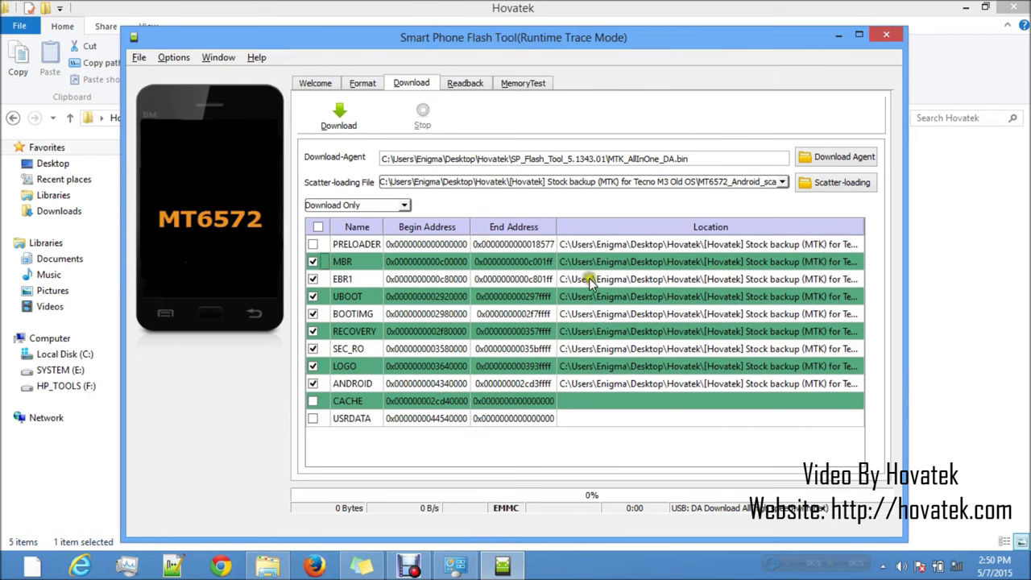
{"action": "left_click", "coordinate": [312, 245]}
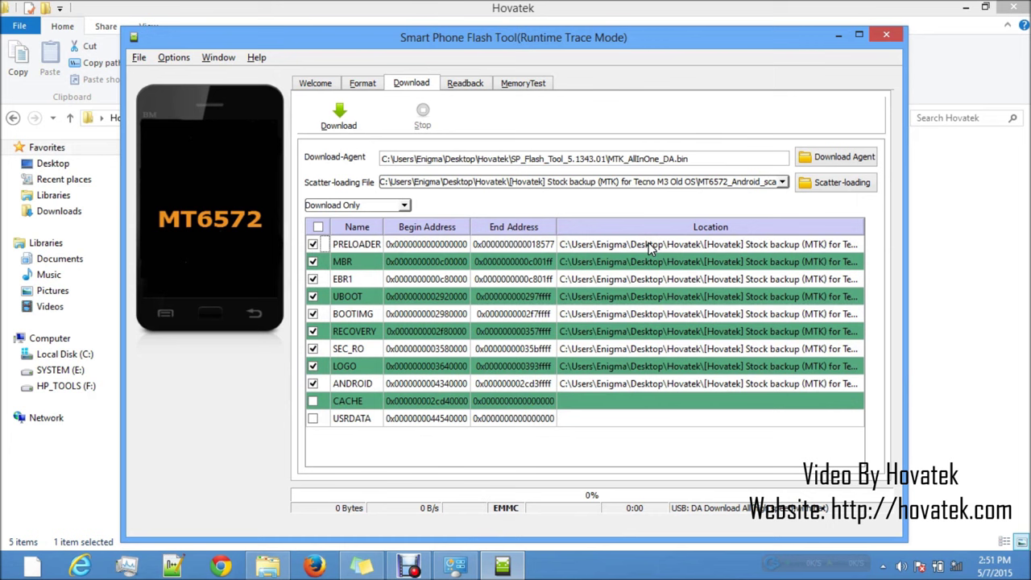
Select the CACHE and USRDATA partitions for download and deselect both again
{"action": "left_click", "coordinate": [313, 401]}
{"action": "left_click", "coordinate": [313, 418]}
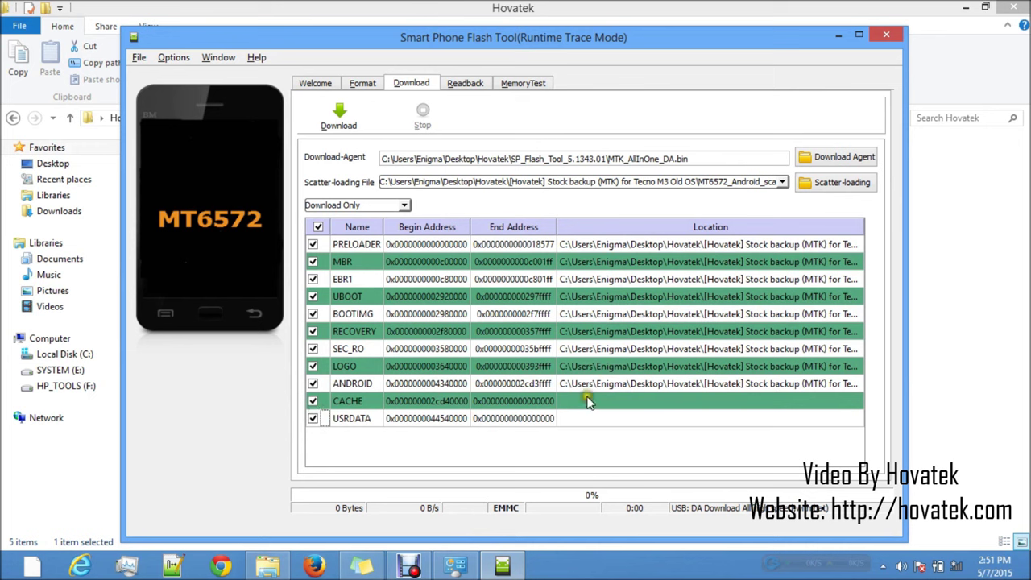
{"action": "left_click", "coordinate": [312, 400]}
Deselect and reselect the RECOVERY partition, and assign the recovery file from the stock backup folder to it
{"action": "left_click", "coordinate": [313, 331]}
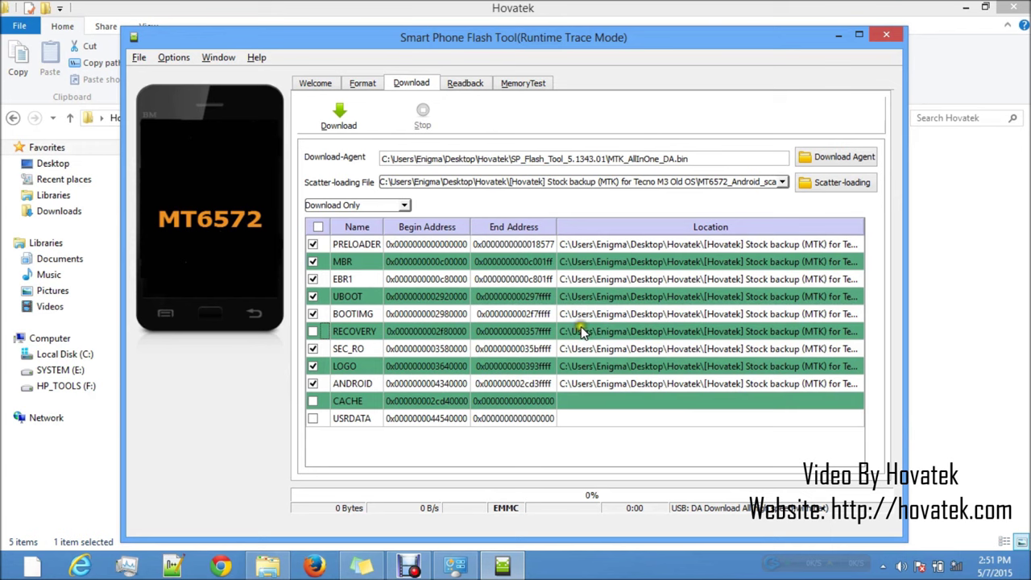
{"action": "left_click", "coordinate": [312, 335]}
{"action": "double_click", "coordinate": [612, 335]}
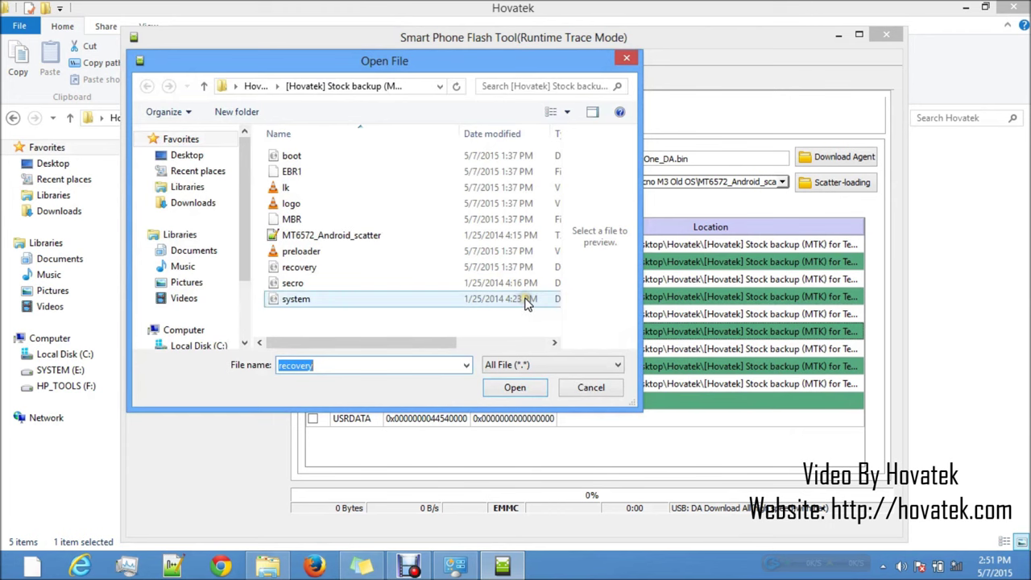
{"action": "left_click", "coordinate": [299, 267]}
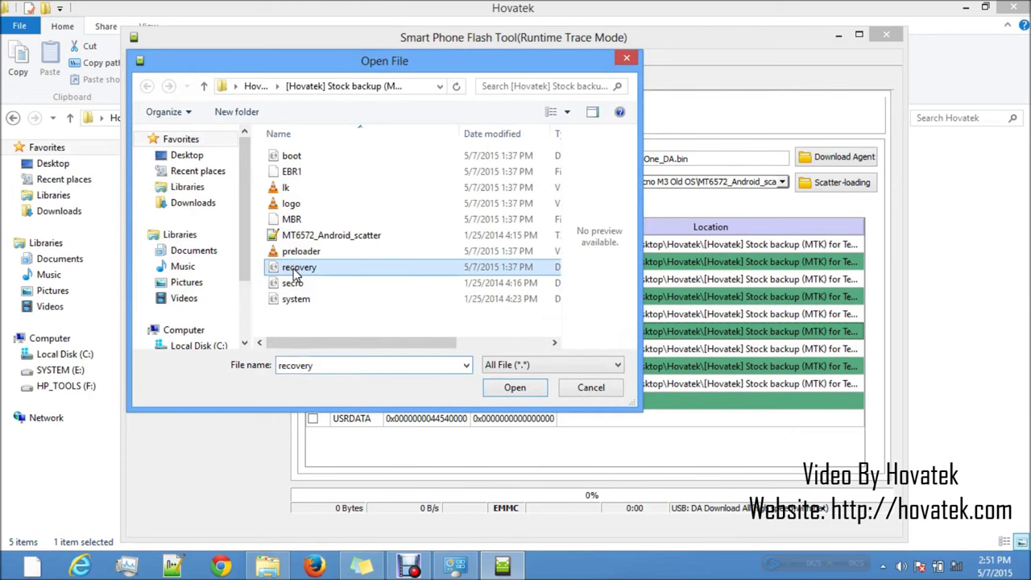
{"action": "left_click", "coordinate": [506, 390]}
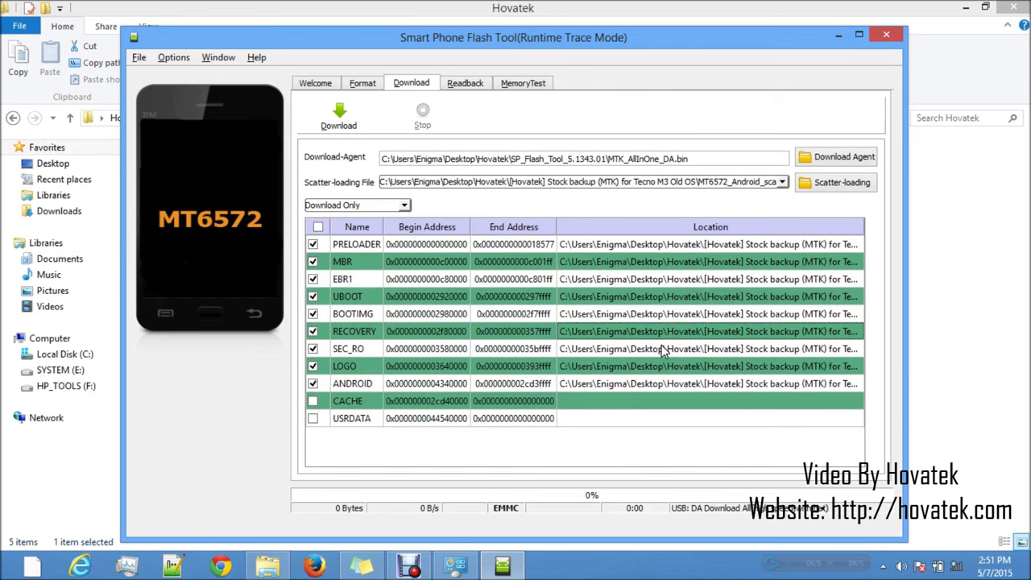
Start an Auto Format Flash with Format whole flash except Bootloader, and stop the format
{"action": "left_click", "coordinate": [370, 85]}
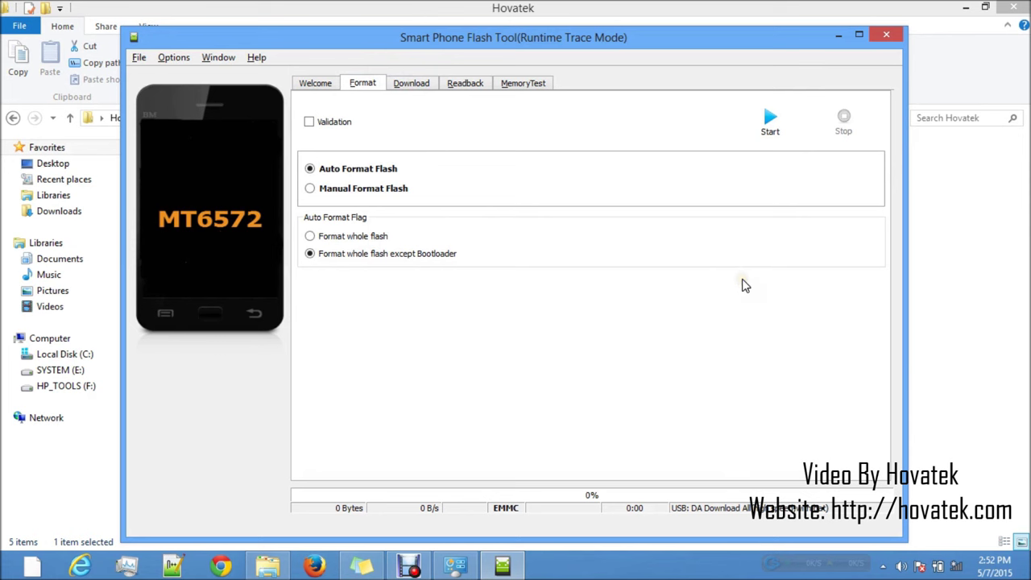
{"action": "left_click", "coordinate": [709, 329]}
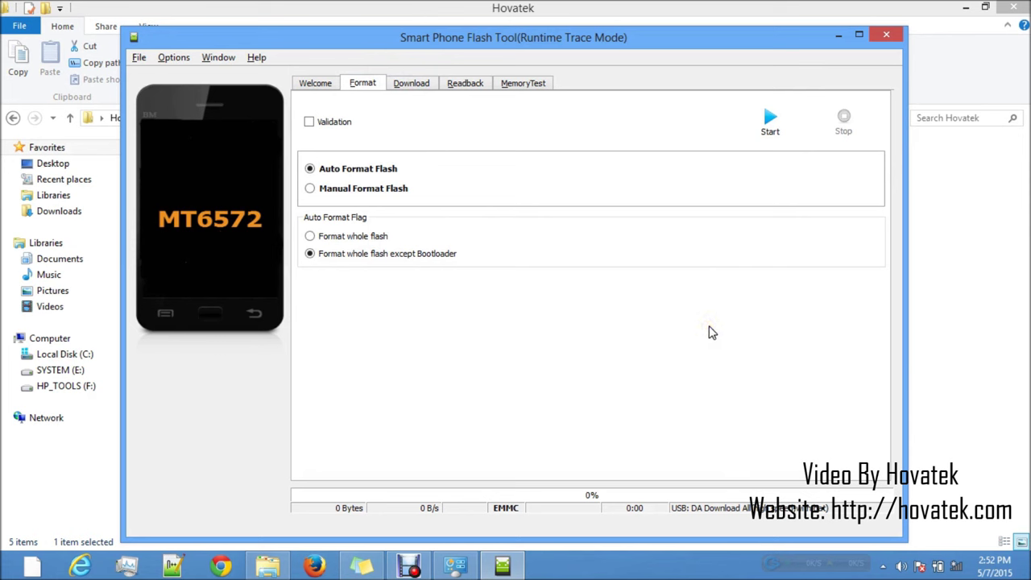
{"action": "left_click", "coordinate": [771, 125]}
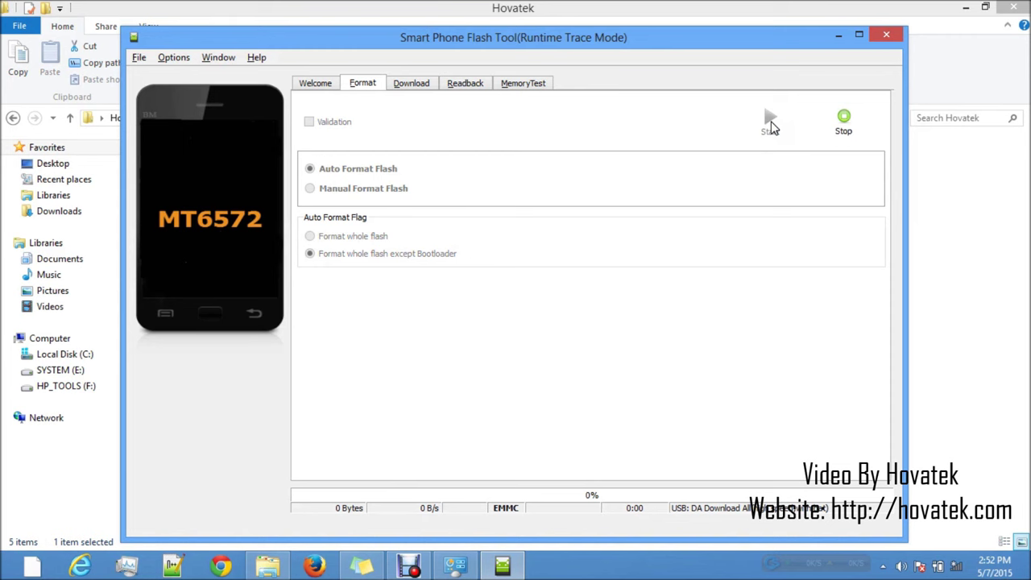
{"action": "left_click", "coordinate": [844, 129]}
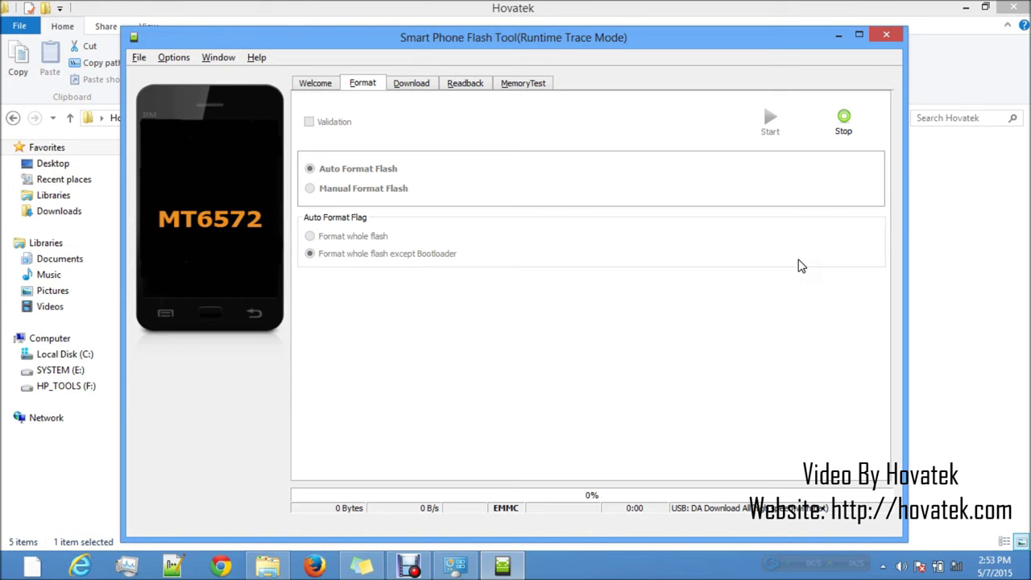
{"action": "left_click", "coordinate": [844, 123]}
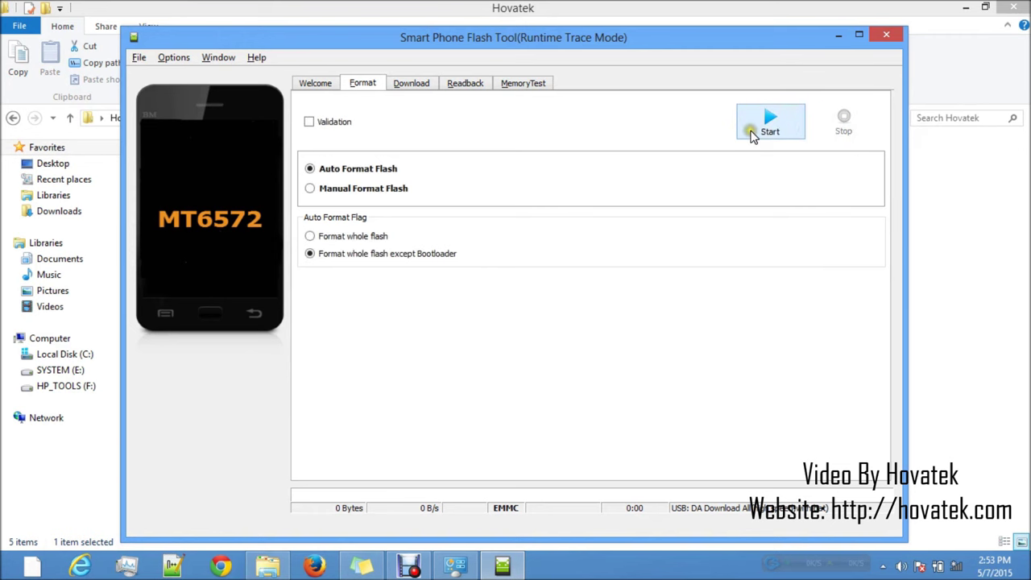
Return to the download settings and choose Download Only as the flashing mode
{"action": "left_click", "coordinate": [409, 82]}
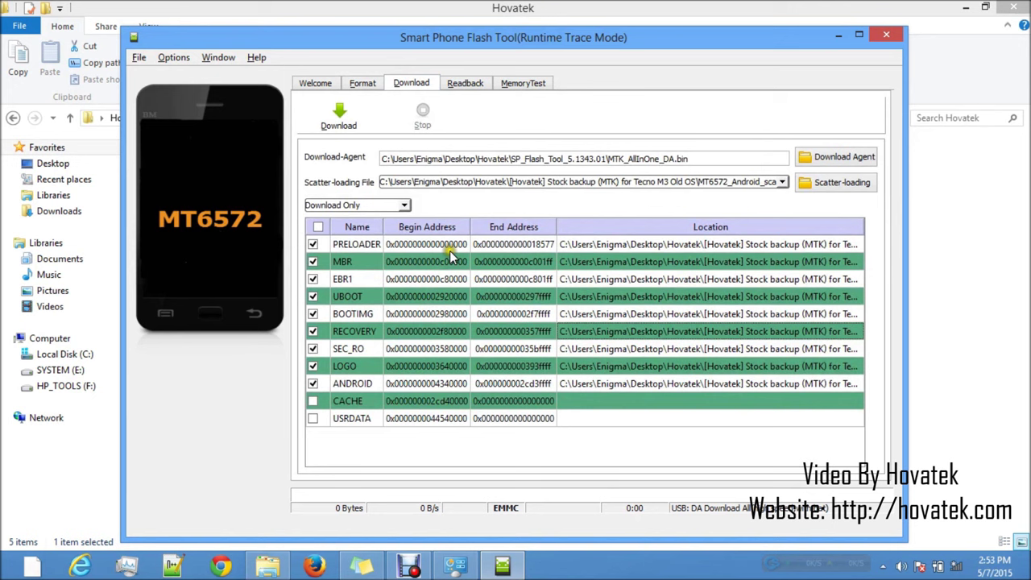
{"action": "left_click", "coordinate": [406, 206]}
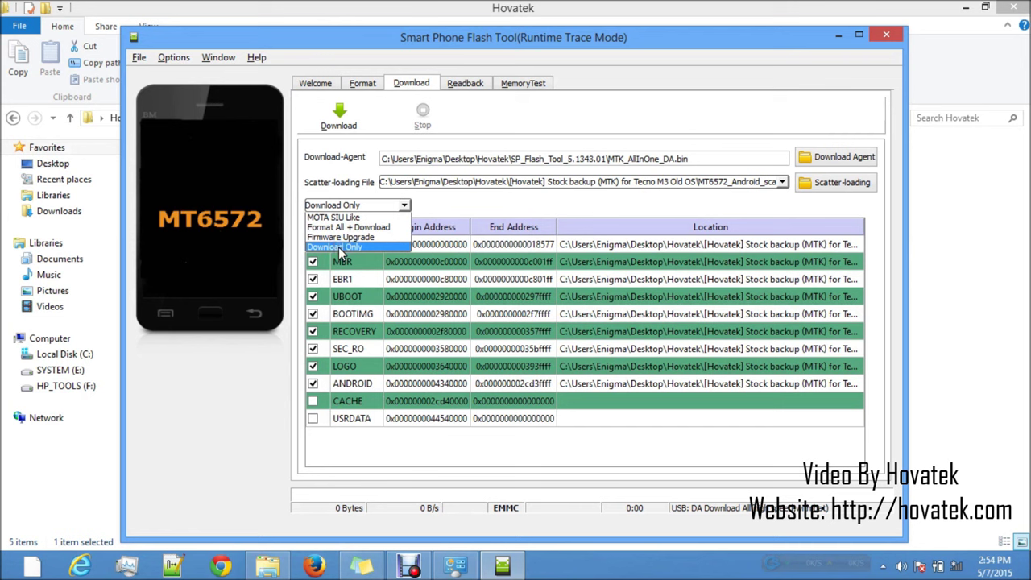
{"action": "left_click", "coordinate": [342, 247]}
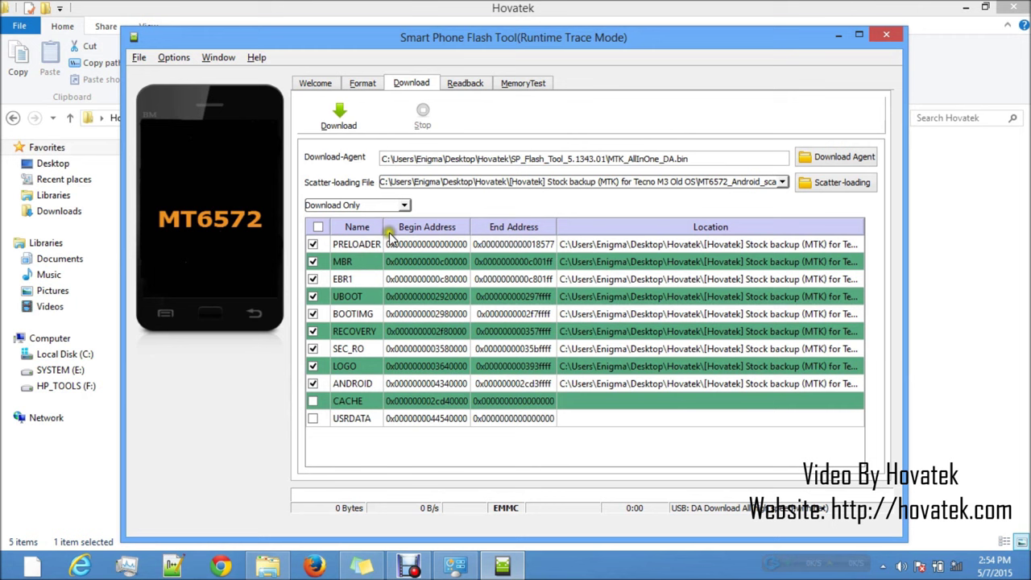
Switch the flashing mode to Firmware Upgrade and set it back to Download Only
{"action": "left_click", "coordinate": [403, 204]}
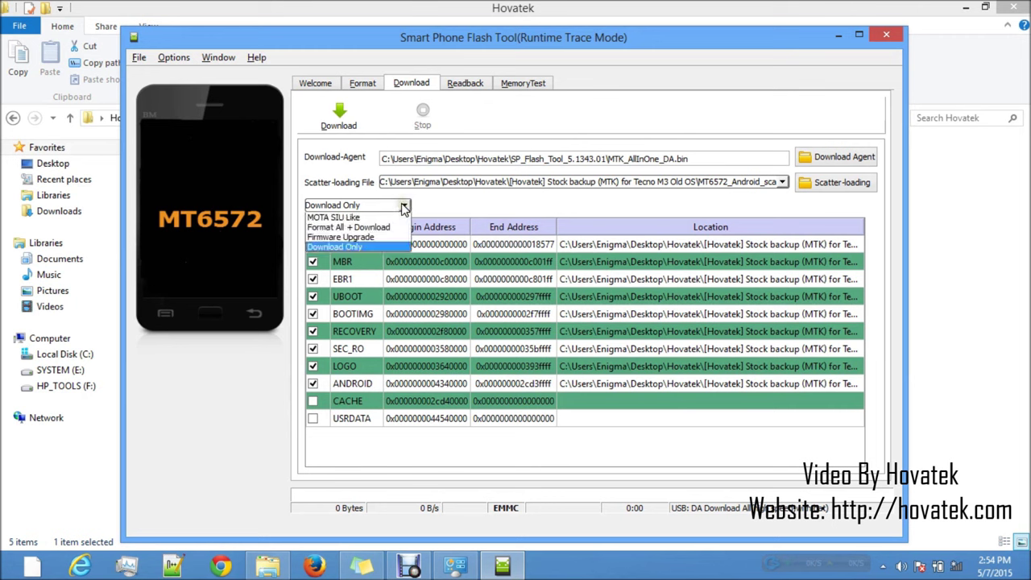
{"action": "left_click", "coordinate": [367, 237]}
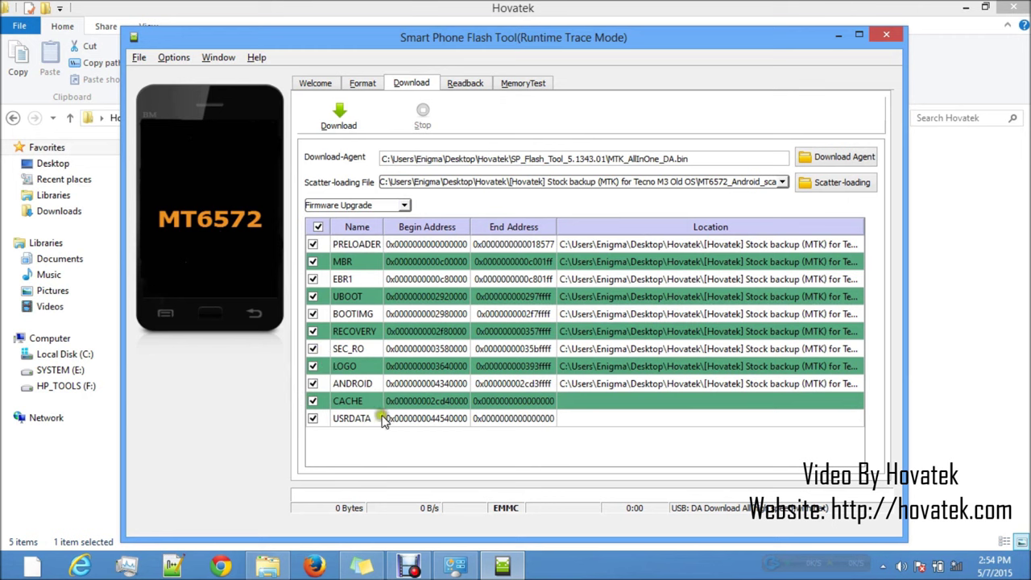
{"action": "left_click", "coordinate": [387, 206]}
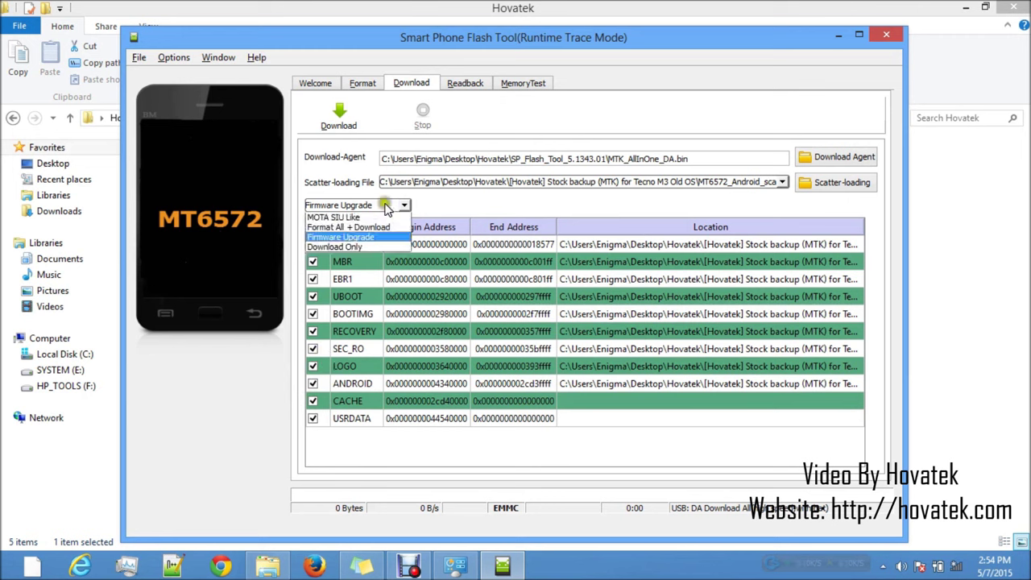
{"action": "left_click", "coordinate": [358, 244]}
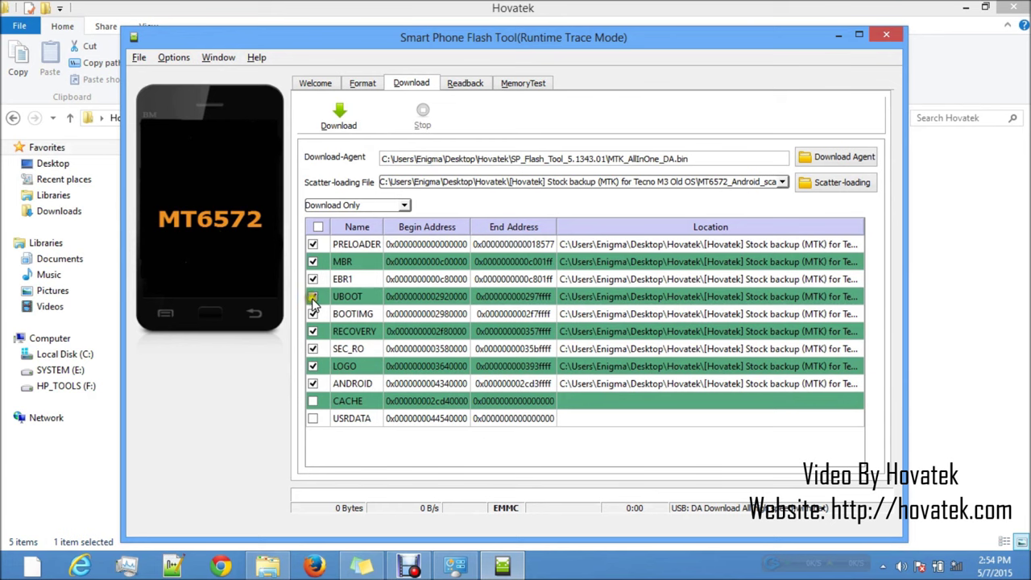
Deselect the PRELOADER, MBR, EBR1, UBOOT, RECOVERY, SEC_RO, LOGO and ANDROID partitions, keeping only BOOTIMG selected for download
{"action": "left_click", "coordinate": [314, 244]}
{"action": "left_click", "coordinate": [314, 262]}
{"action": "left_click", "coordinate": [314, 278]}
{"action": "left_click", "coordinate": [313, 296]}
{"action": "left_click", "coordinate": [314, 331]}
{"action": "left_click", "coordinate": [313, 349]}
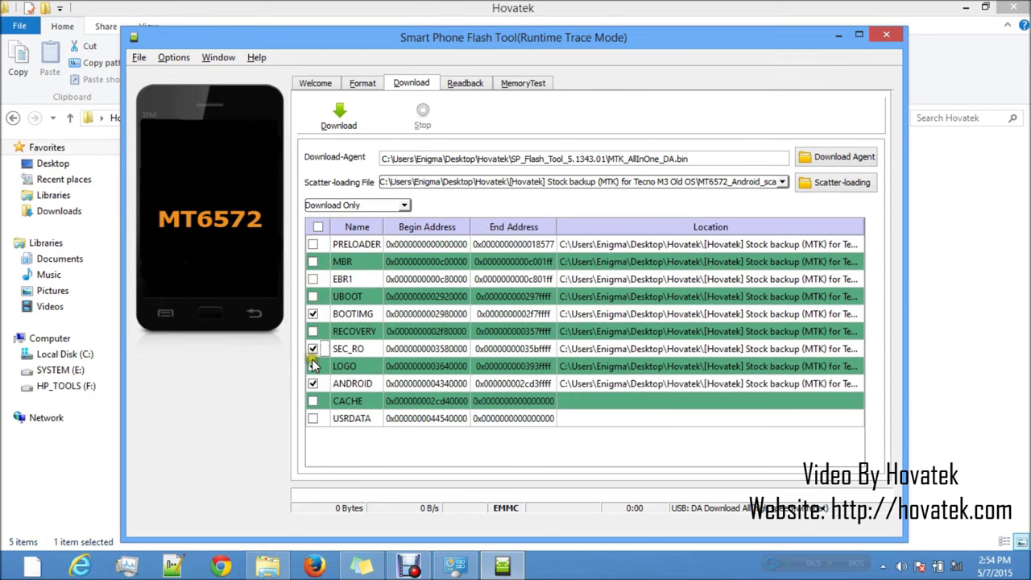
{"action": "left_click", "coordinate": [313, 348]}
{"action": "left_click", "coordinate": [314, 349]}
{"action": "left_click", "coordinate": [314, 383]}
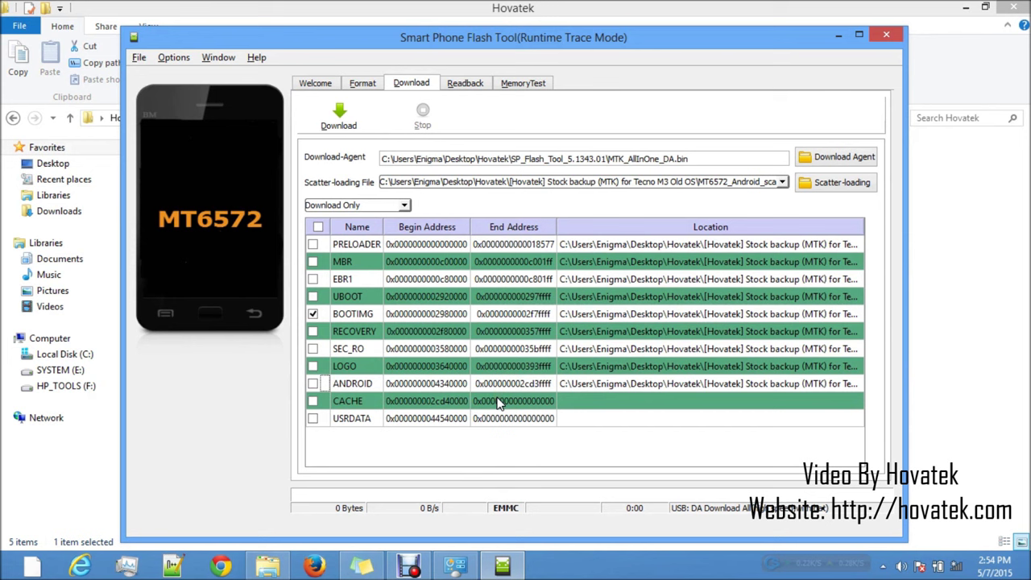
Select the ANDROID and LOGO partitions for download and deselect both again
{"action": "left_click", "coordinate": [313, 383]}
{"action": "left_click", "coordinate": [313, 367]}
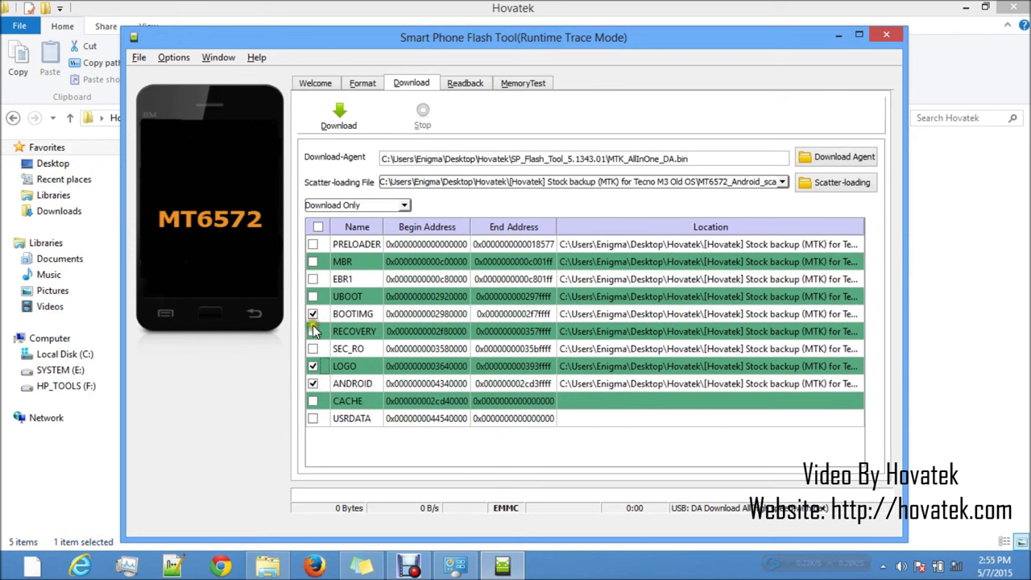
{"action": "left_click", "coordinate": [312, 384]}
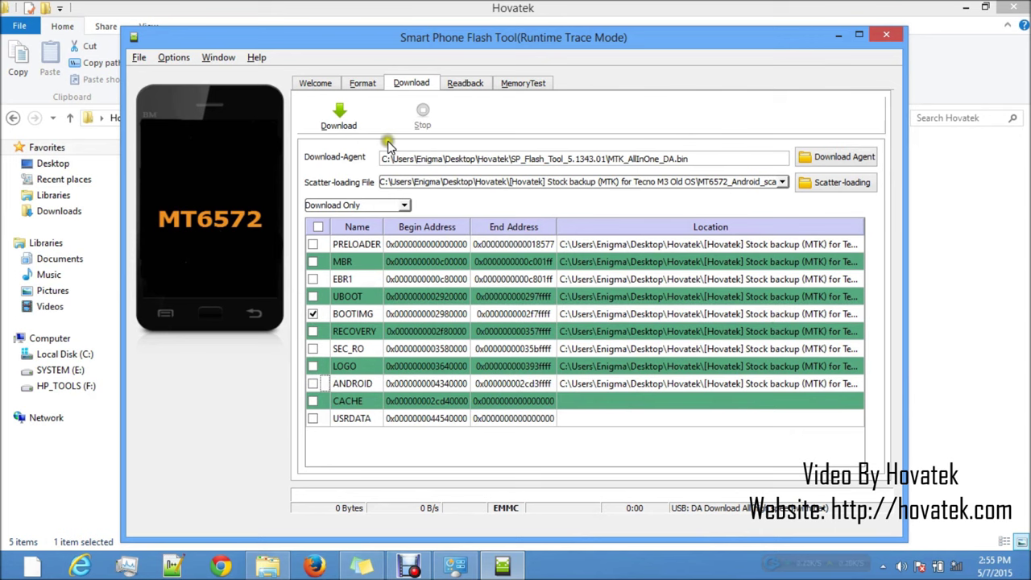
Flash only the BOOTIMG partition to the phone and dismiss the completion dialog
{"action": "left_click", "coordinate": [341, 120]}
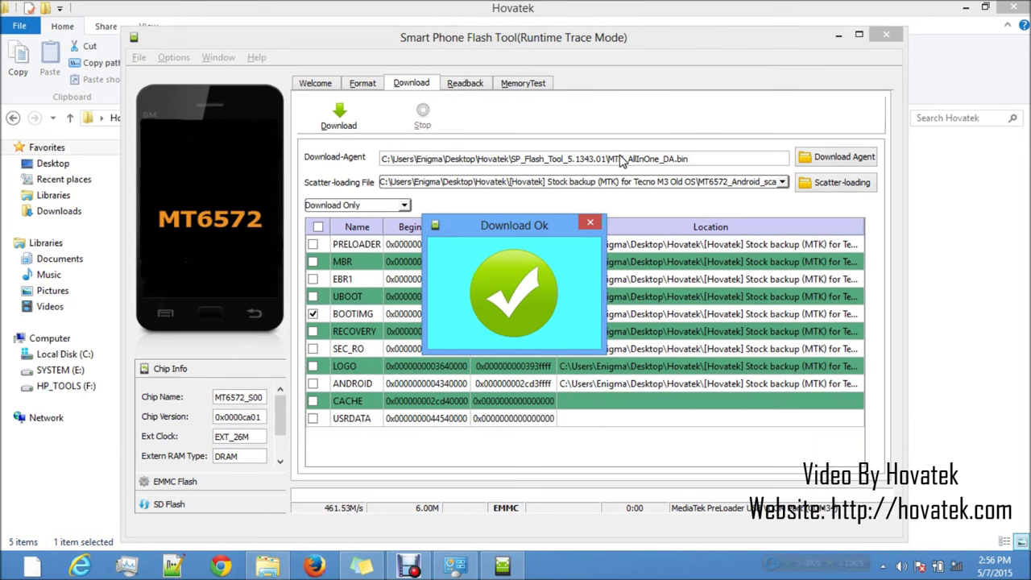
{"action": "left_click", "coordinate": [589, 223]}
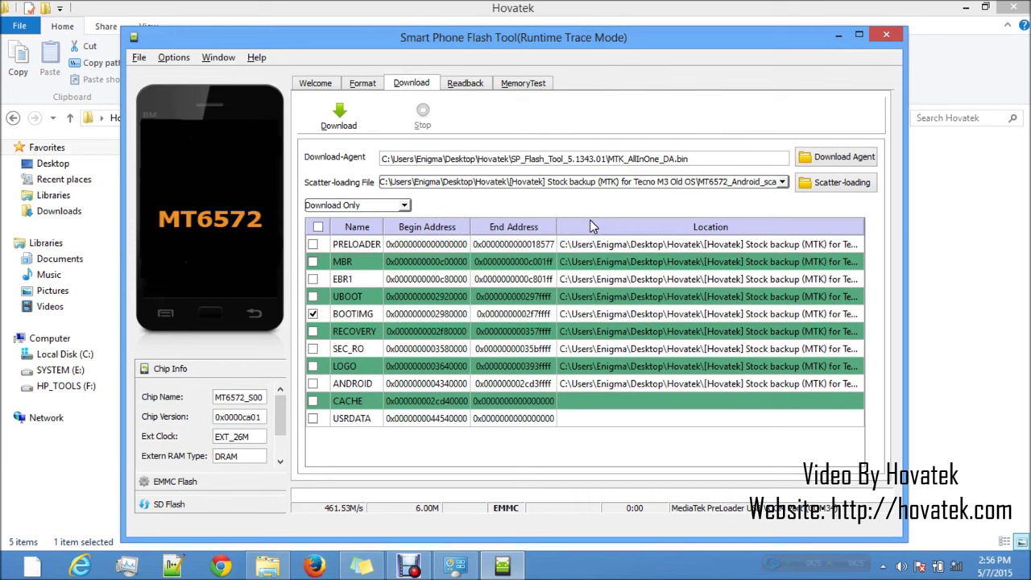
Deselect BOOTIMG, flash only the ANDROID partition to the phone, and close the flash tool
{"action": "left_click", "coordinate": [313, 313]}
{"action": "left_click", "coordinate": [312, 384]}
{"action": "left_click", "coordinate": [340, 117]}
{"action": "left_click", "coordinate": [339, 119]}
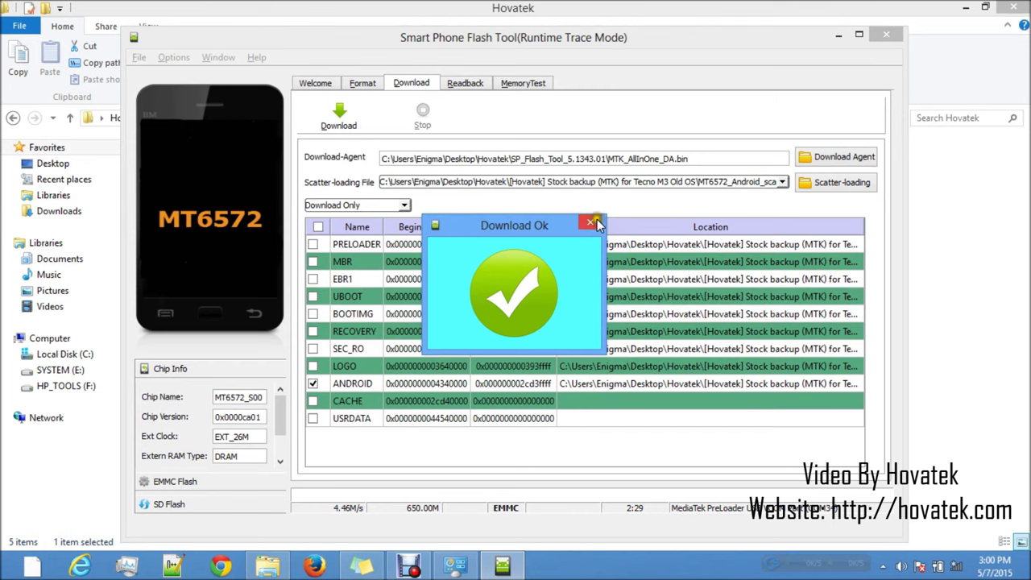
{"action": "left_click", "coordinate": [590, 222]}
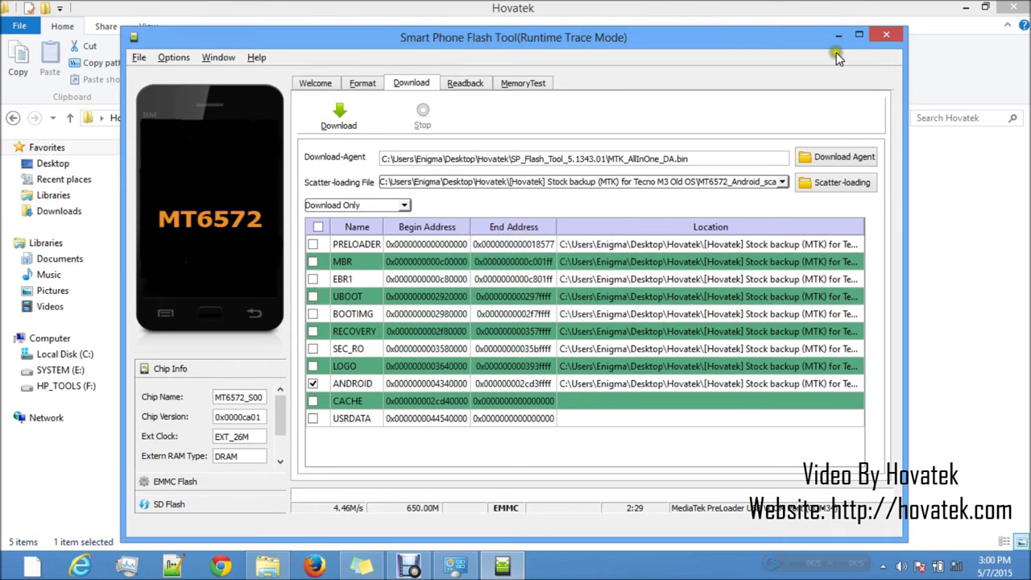
{"action": "left_click", "coordinate": [885, 36]}
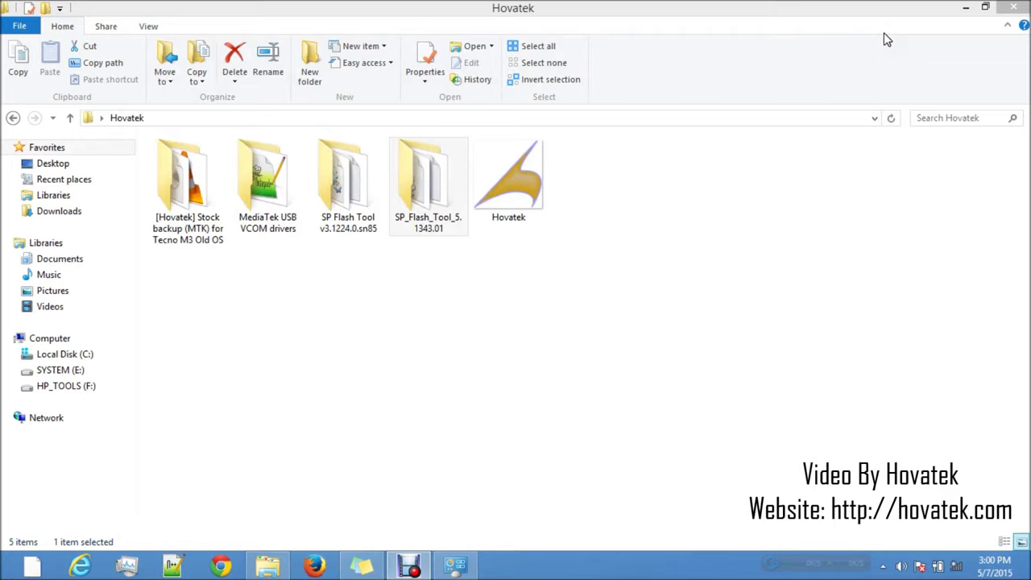